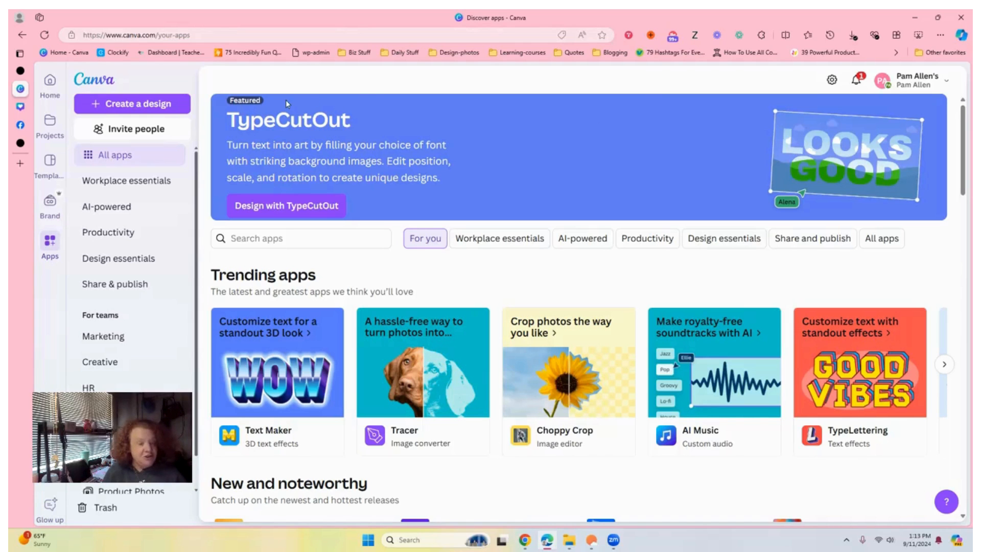
- Open the TypeCutOut app from the apps page in a new Facebook Post design
{"action": "left_click_drag", "start_coordinate": [966, 149], "coordinate": [966, 224]}
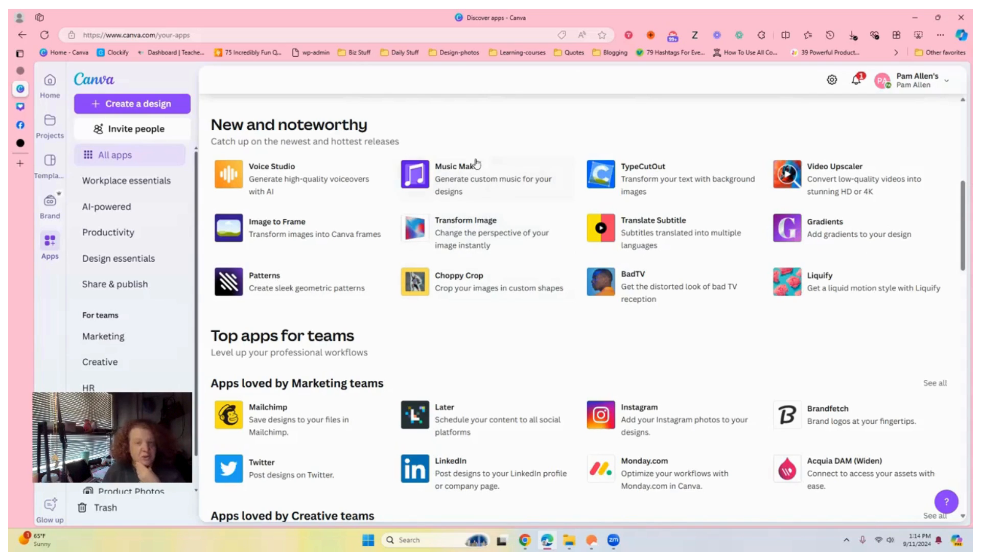
{"action": "left_click_drag", "start_coordinate": [966, 198], "coordinate": [966, 130]}
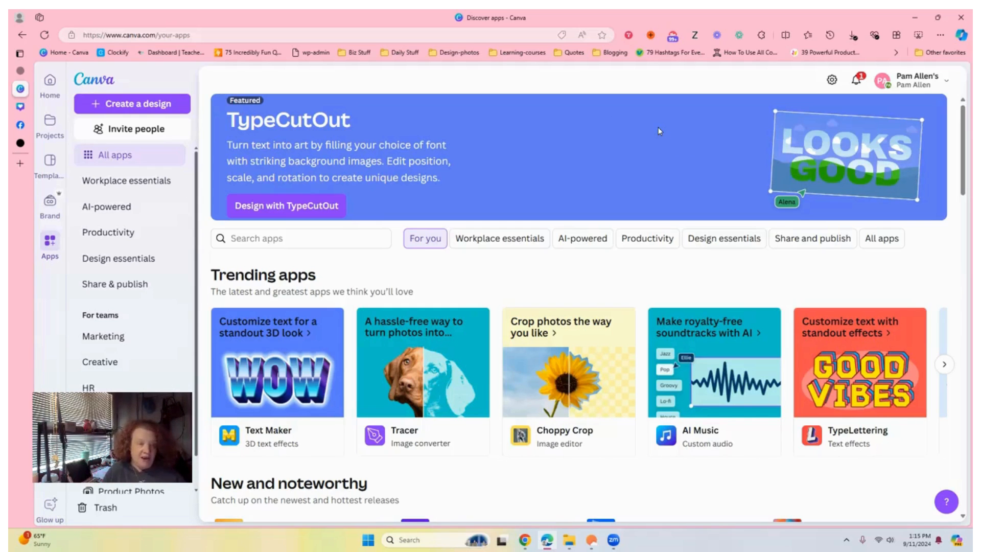
{"action": "left_click", "coordinate": [276, 207]}
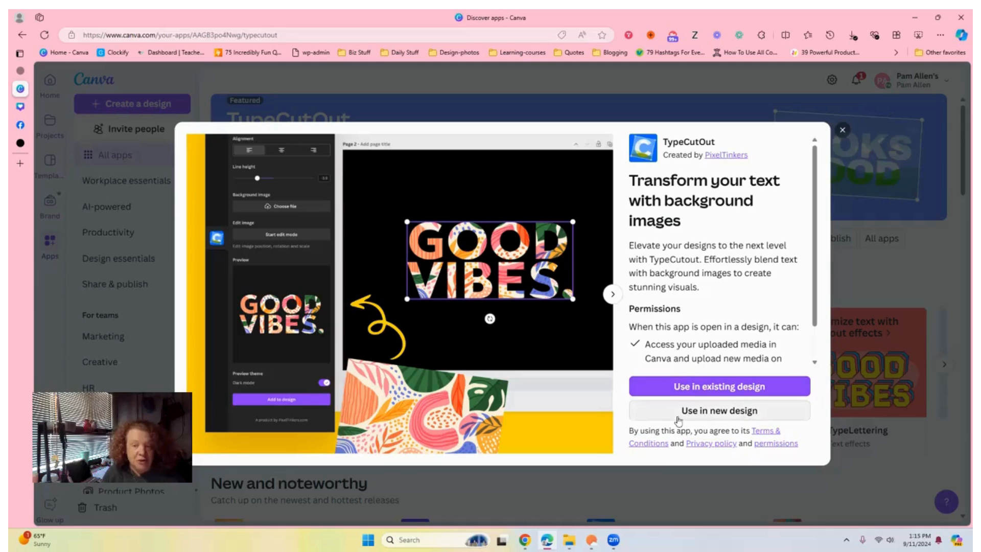
{"action": "left_click", "coordinate": [710, 415]}
{"action": "left_click", "coordinate": [710, 387]}
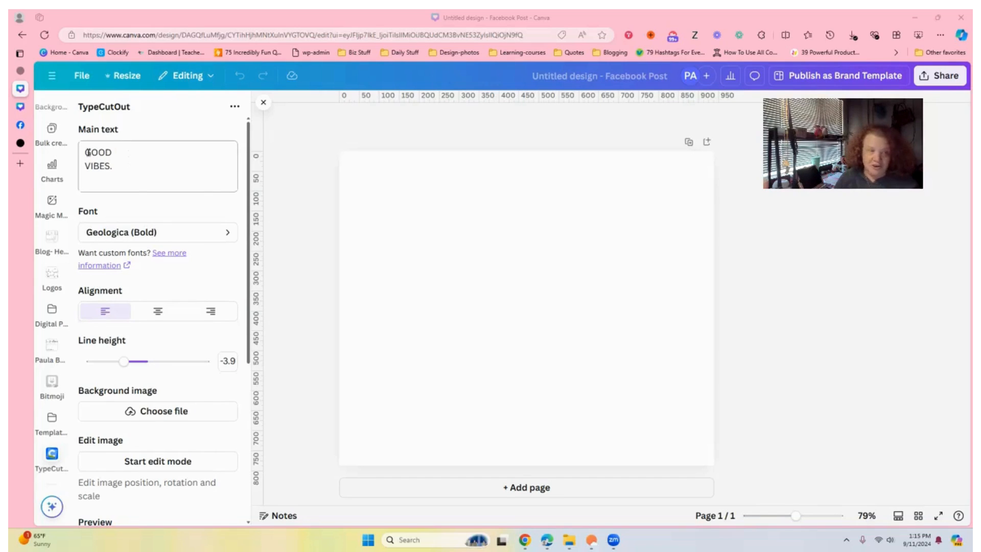
- Replace the app's main text with Fall Vibes on a single line
{"action": "left_click_drag", "start_coordinate": [87, 152], "coordinate": [144, 163]}
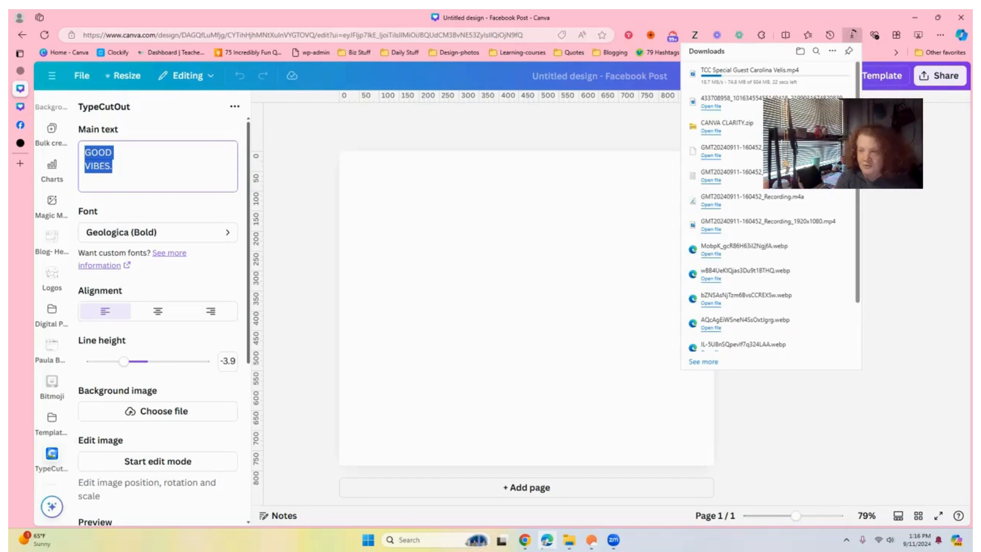
{"action": "type", "text": "Fal"}
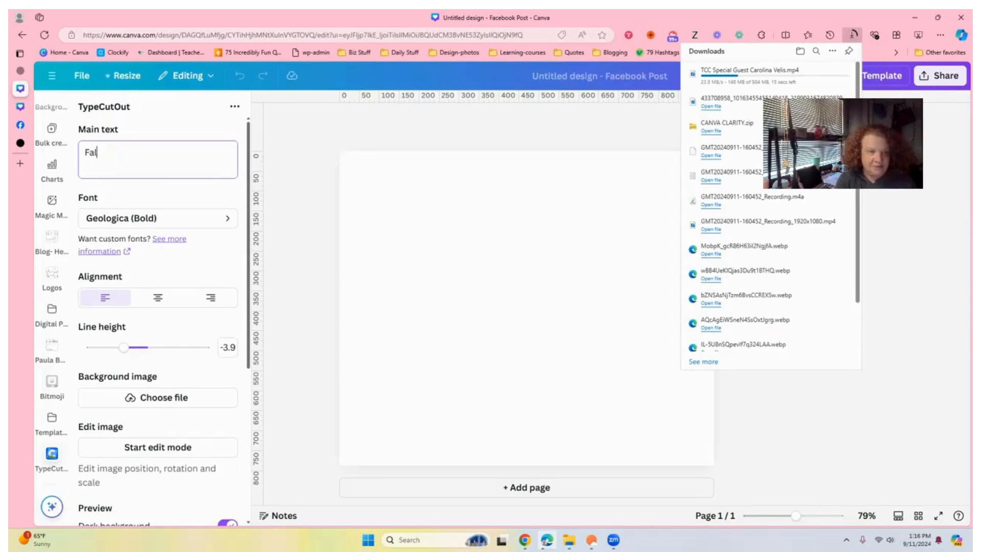
{"action": "type", "text": "l Bi"}
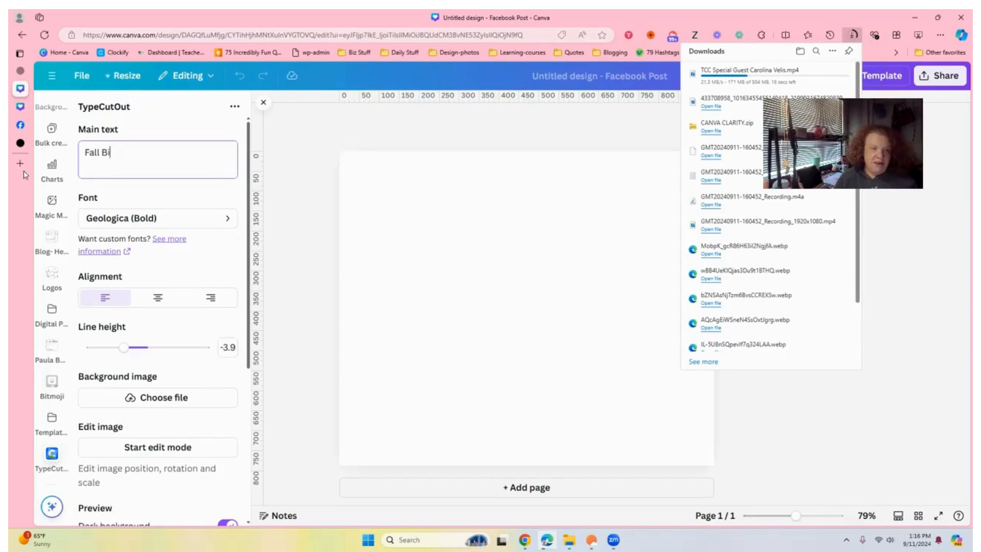
{"action": "type", "text": "bes"}
{"action": "right_click", "coordinate": [121, 151]}
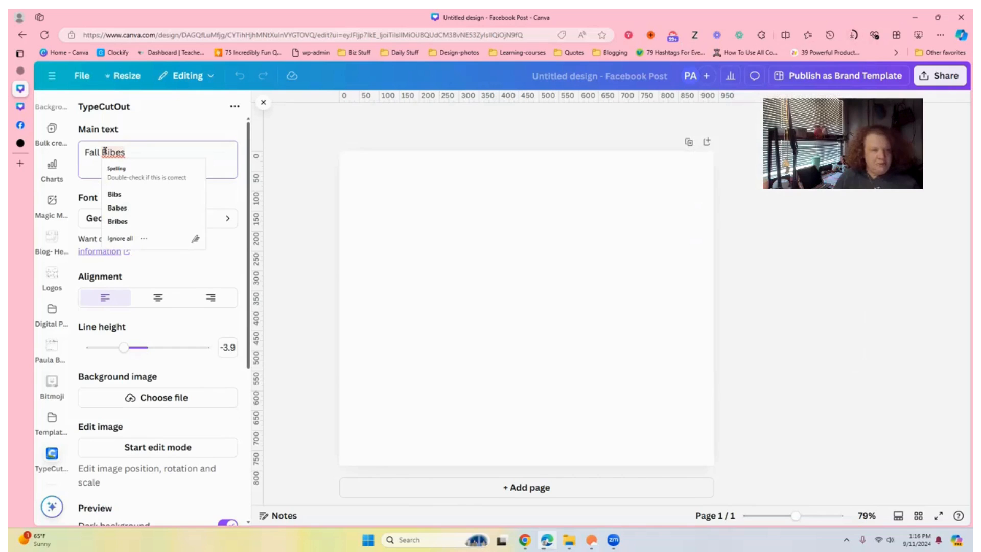
{"action": "key", "text": "Escape"}
{"action": "type", "text": "Vibes"}
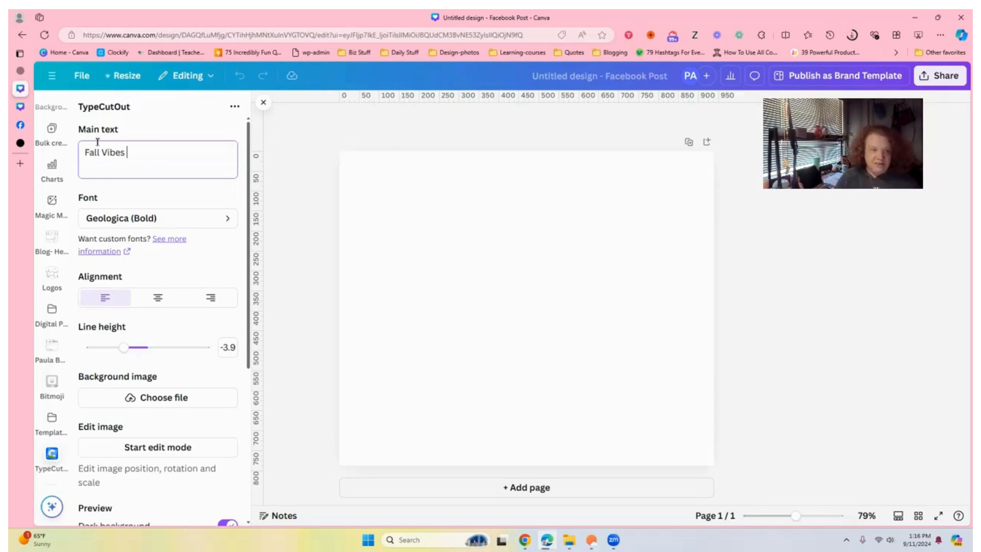
{"action": "left_click", "coordinate": [104, 153]}
{"action": "key", "text": "Return"}
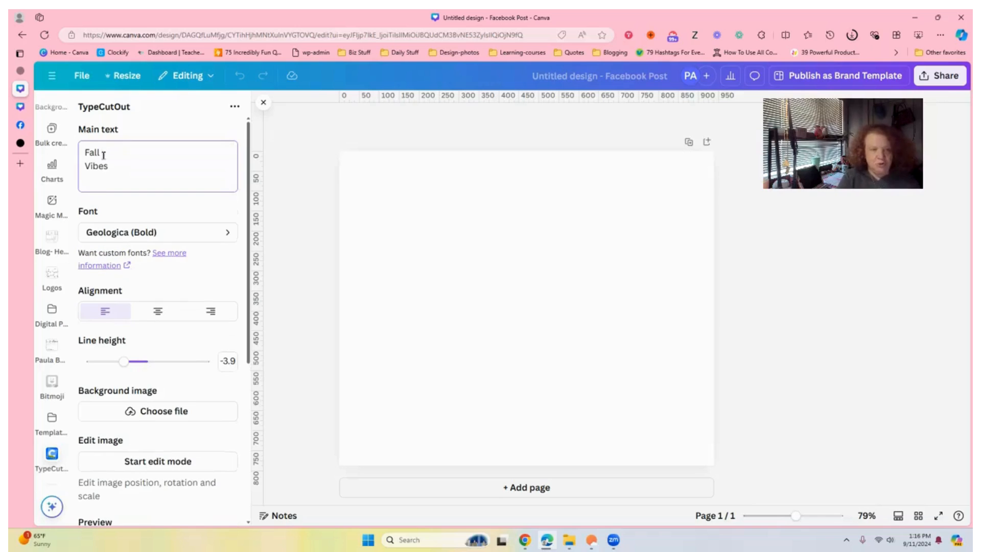
{"action": "key", "text": "BackSpace"}
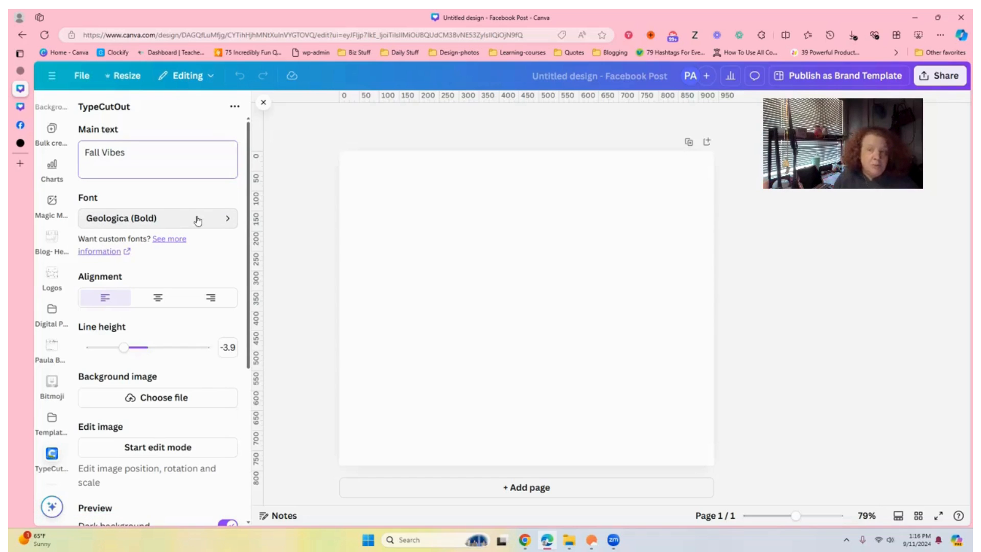
- Set the TypeCutOut font to Fabulous Party
{"action": "left_click", "coordinate": [212, 221]}
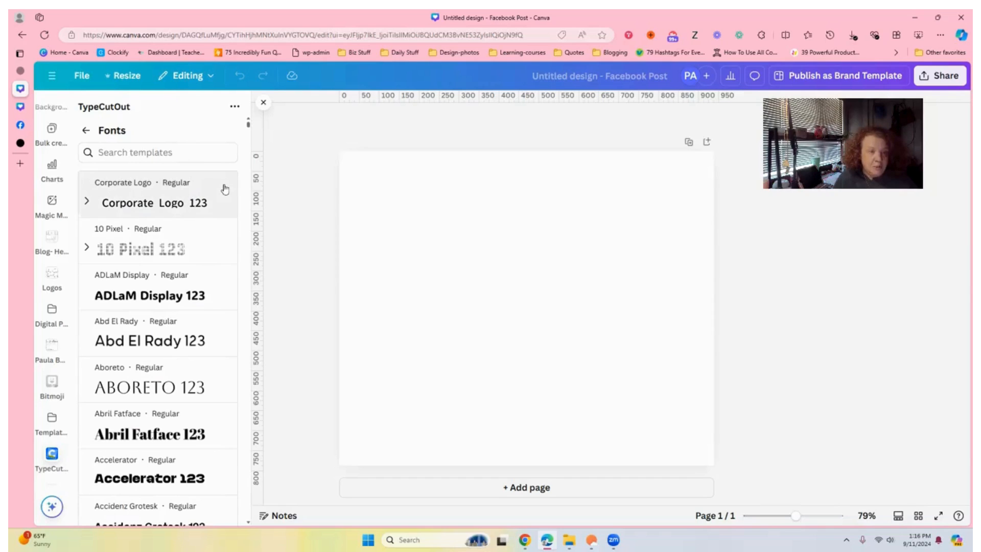
{"action": "left_click_drag", "start_coordinate": [249, 127], "coordinate": [248, 155]}
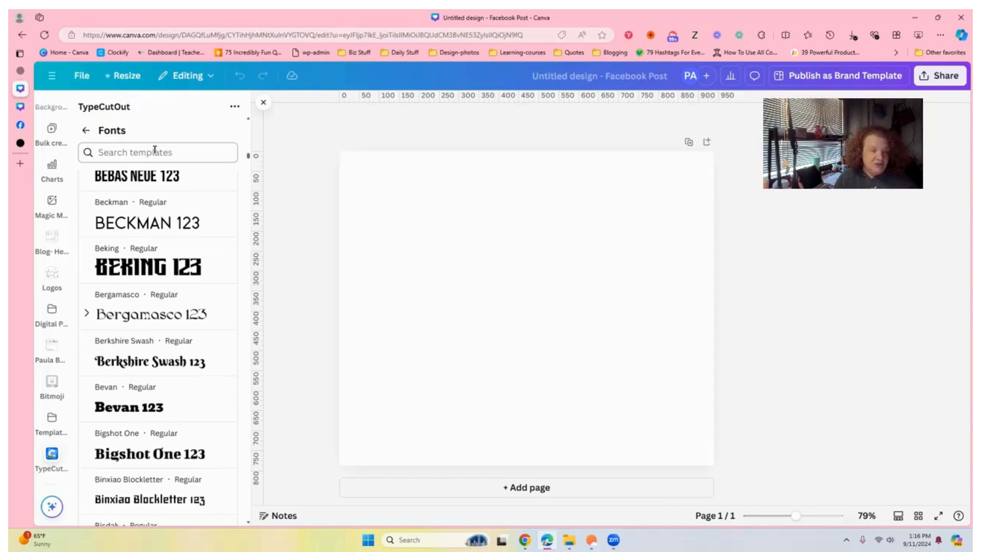
{"action": "left_click_drag", "start_coordinate": [251, 154], "coordinate": [237, 223]}
{"action": "scroll", "coordinate": [237, 224], "scroll_direction": "down", "scroll_amount": 1}
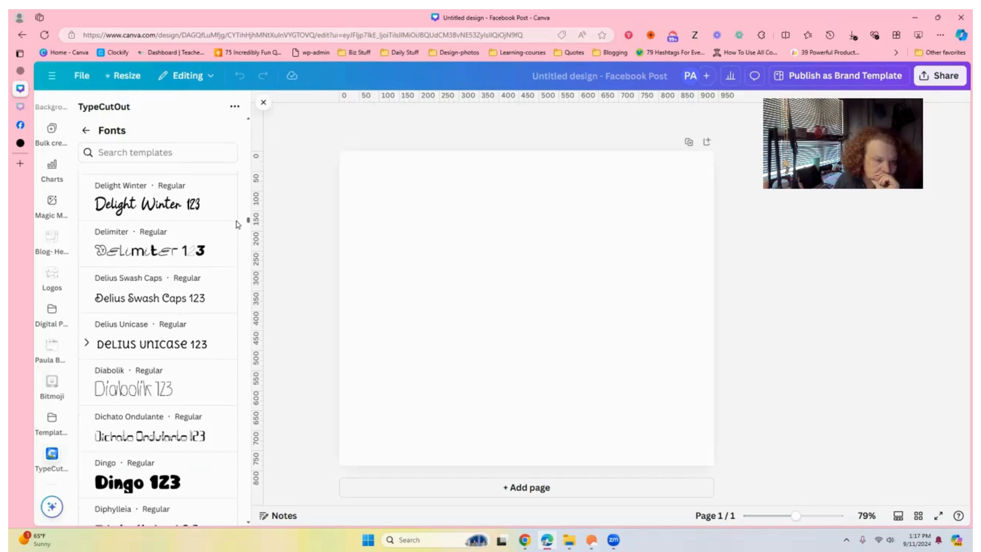
{"action": "left_click_drag", "start_coordinate": [238, 224], "coordinate": [237, 244]}
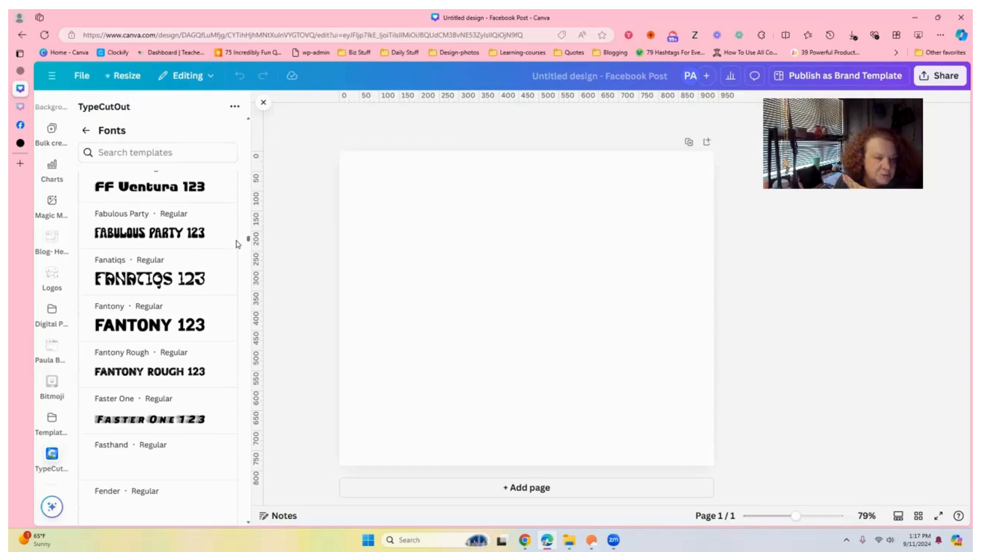
{"action": "left_click", "coordinate": [161, 239]}
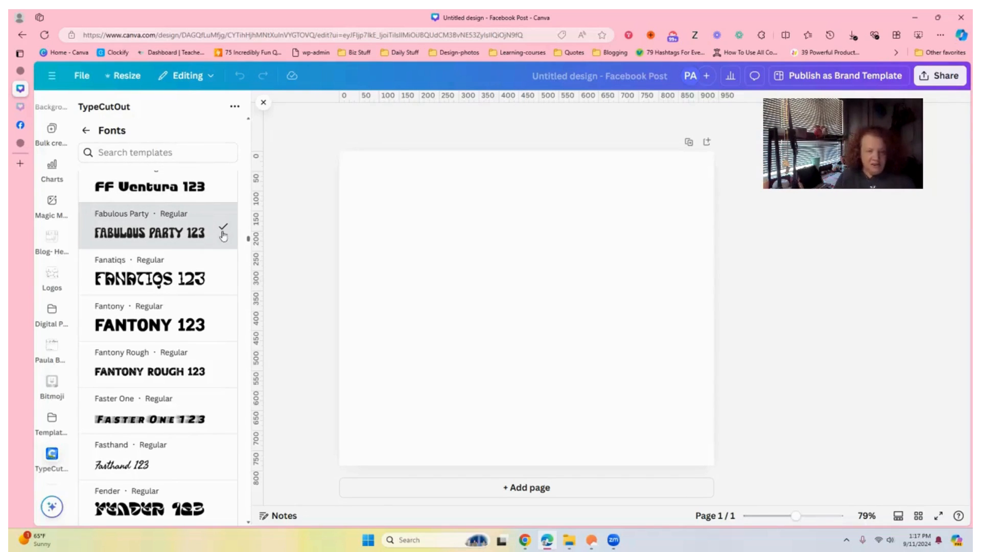
{"action": "left_click", "coordinate": [87, 131]}
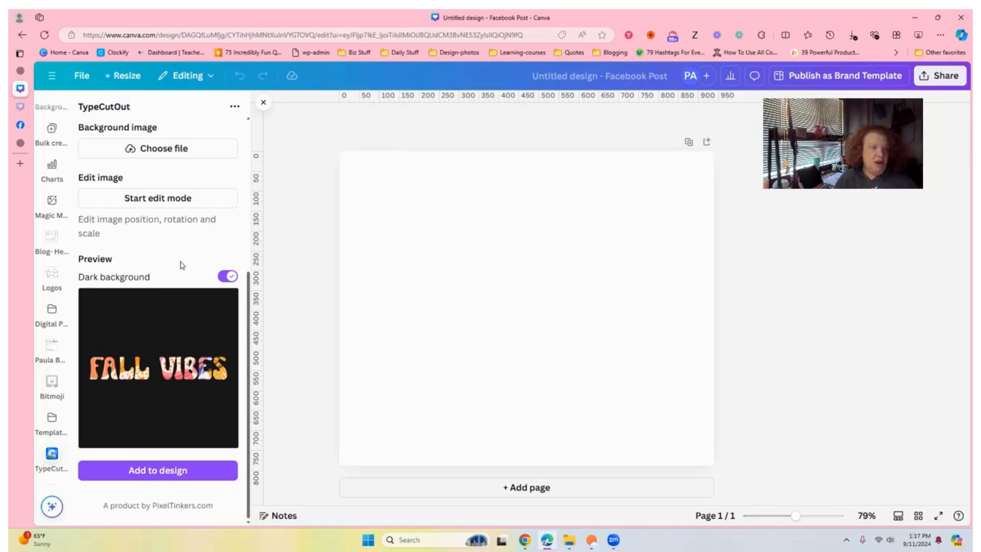
- Upload the fall leaves illustration from Downloads as the background image
{"action": "left_click_drag", "start_coordinate": [250, 296], "coordinate": [250, 121]}
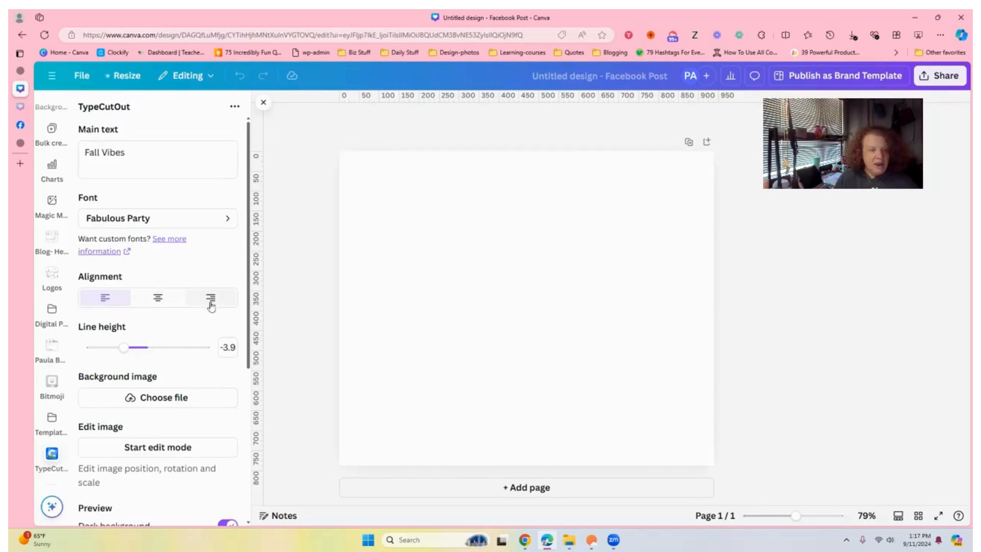
{"action": "left_click", "coordinate": [156, 401]}
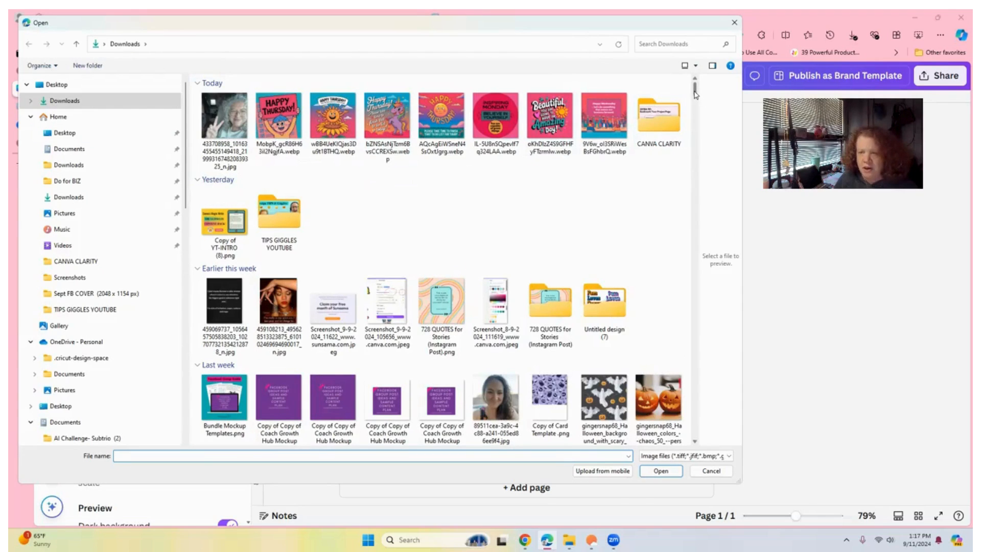
{"action": "left_click_drag", "start_coordinate": [695, 91], "coordinate": [704, 120]}
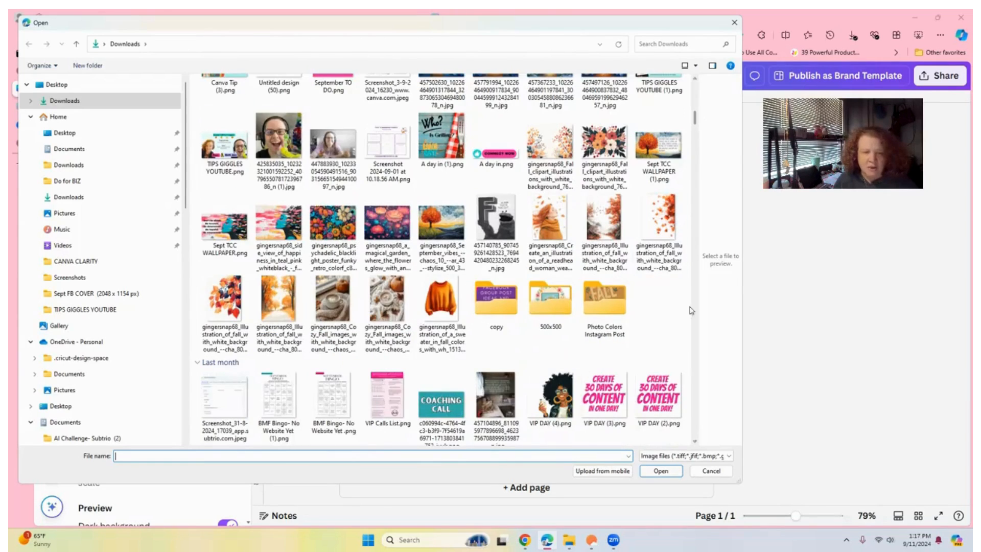
{"action": "double_click", "coordinate": [226, 303]}
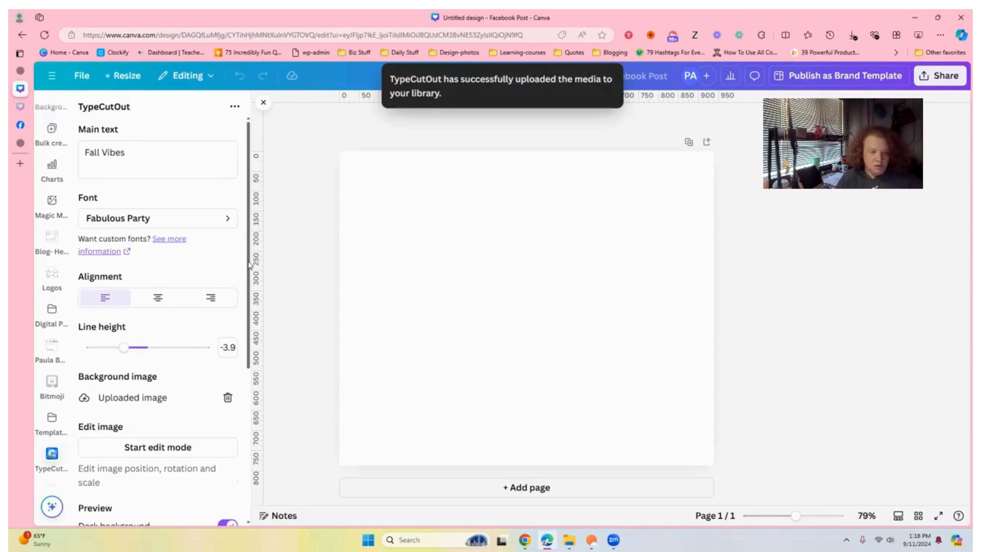
- Reposition the background image inside the lettering in edit mode and finish editing
{"action": "left_click_drag", "start_coordinate": [250, 261], "coordinate": [250, 301]}
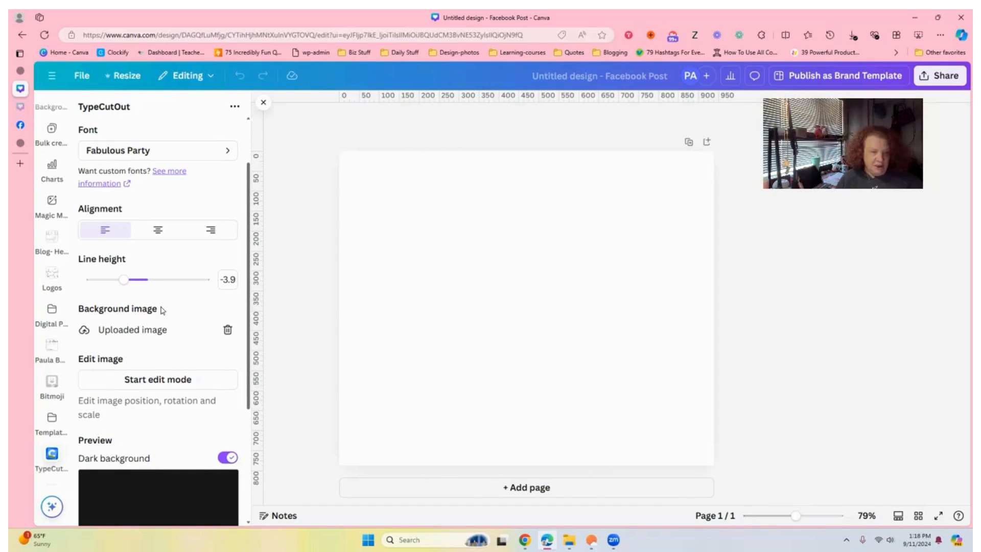
{"action": "scroll", "coordinate": [233, 236], "scroll_direction": "down", "scroll_amount": 5}
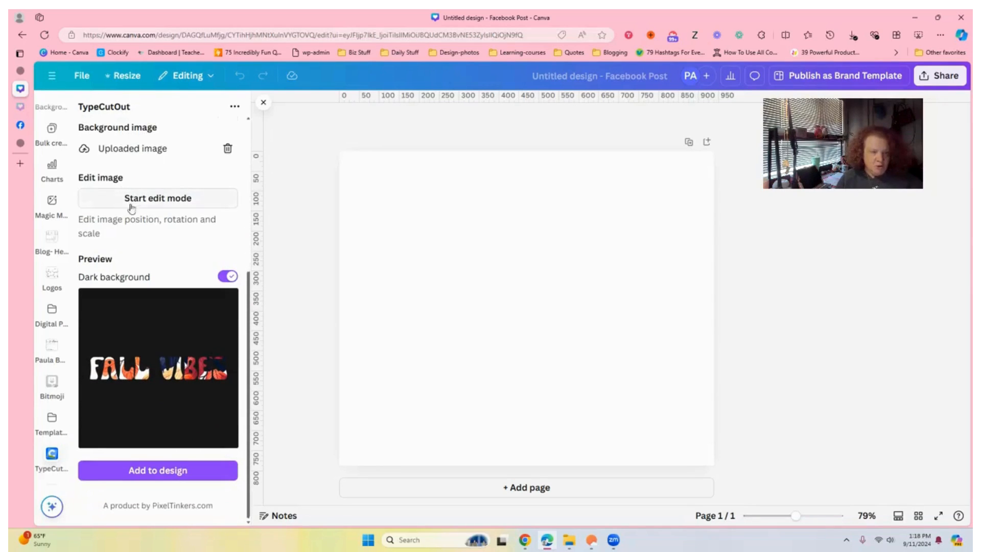
{"action": "left_click", "coordinate": [160, 202]}
{"action": "left_click_drag", "start_coordinate": [175, 293], "coordinate": [162, 323]}
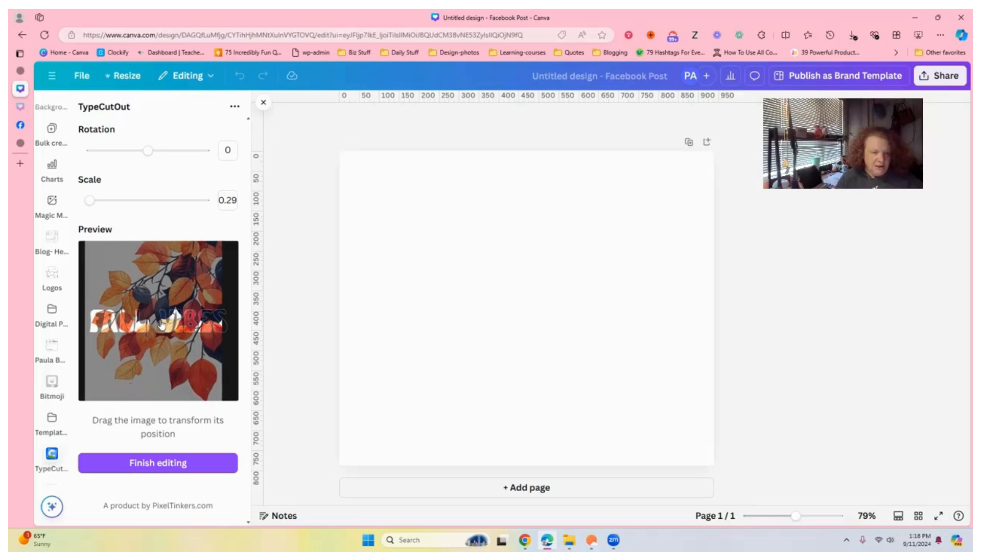
{"action": "left_click", "coordinate": [148, 465]}
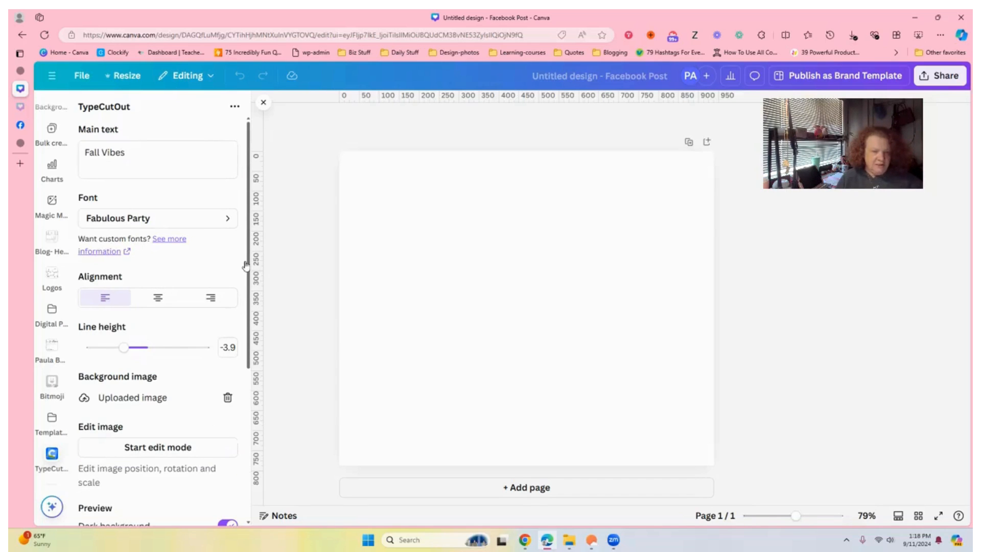
- Add the text cutout to the design and enlarge it across the upper part of the page
{"action": "left_click_drag", "start_coordinate": [249, 262], "coordinate": [248, 409]}
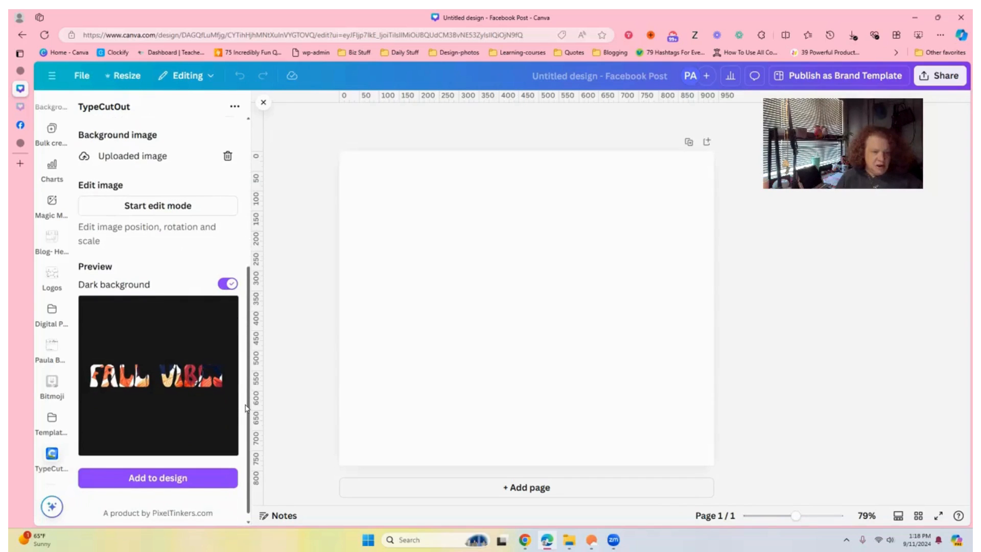
{"action": "left_click", "coordinate": [175, 477]}
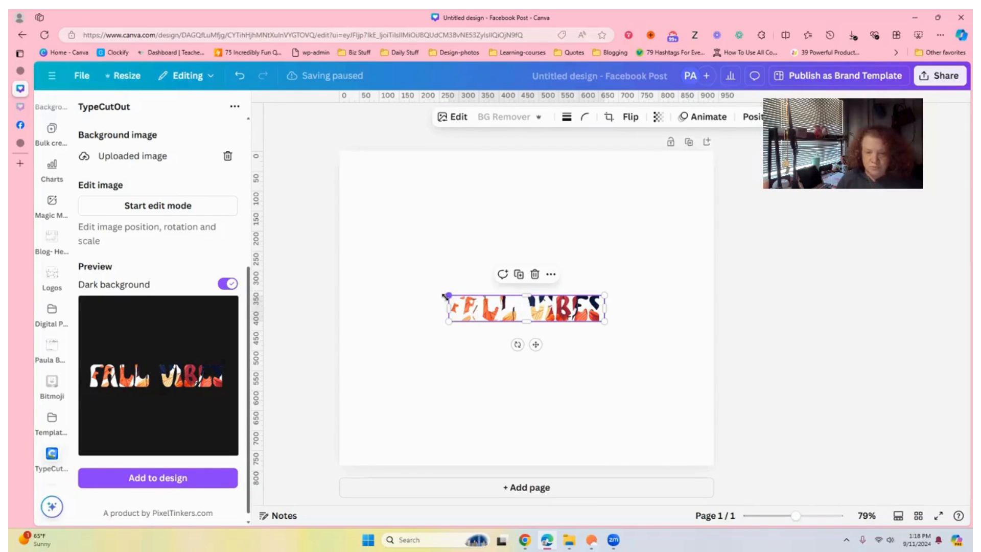
{"action": "left_click_drag", "start_coordinate": [446, 294], "coordinate": [367, 223]}
{"action": "left_click", "coordinate": [498, 215]}
{"action": "left_click_drag", "start_coordinate": [552, 305], "coordinate": [585, 232]}
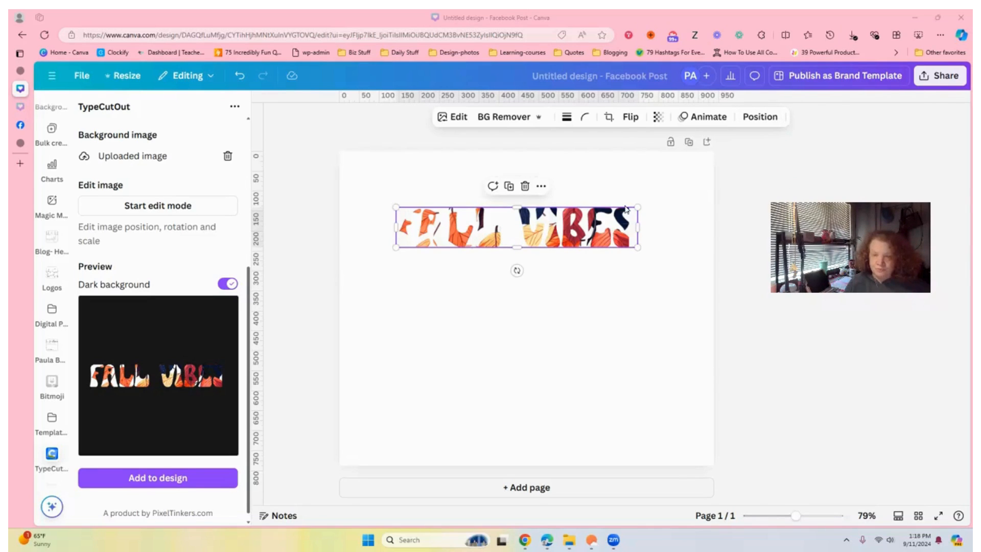
- Apply an Outline shadow to the text image with size 11 and intensity 89
{"action": "left_click", "coordinate": [448, 125]}
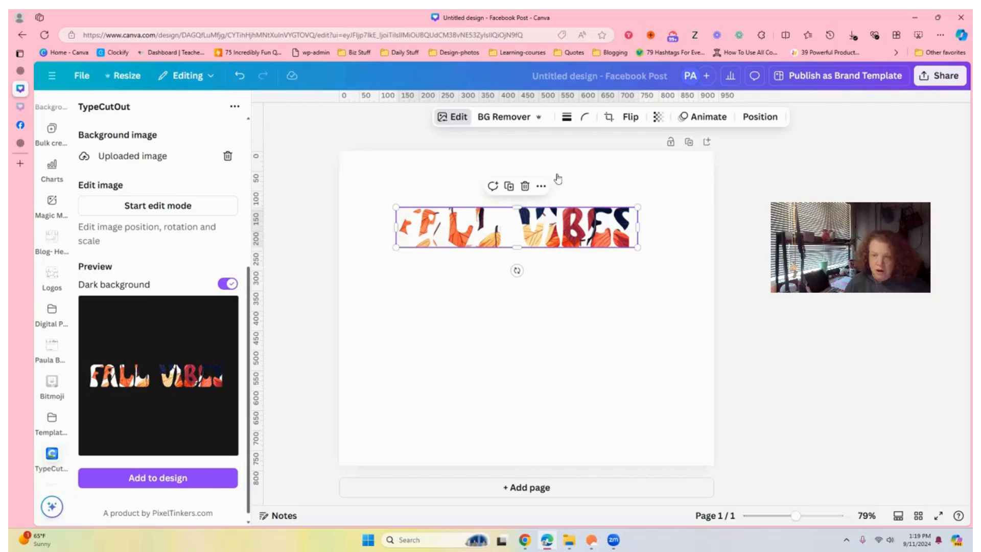
{"action": "left_click", "coordinate": [453, 116]}
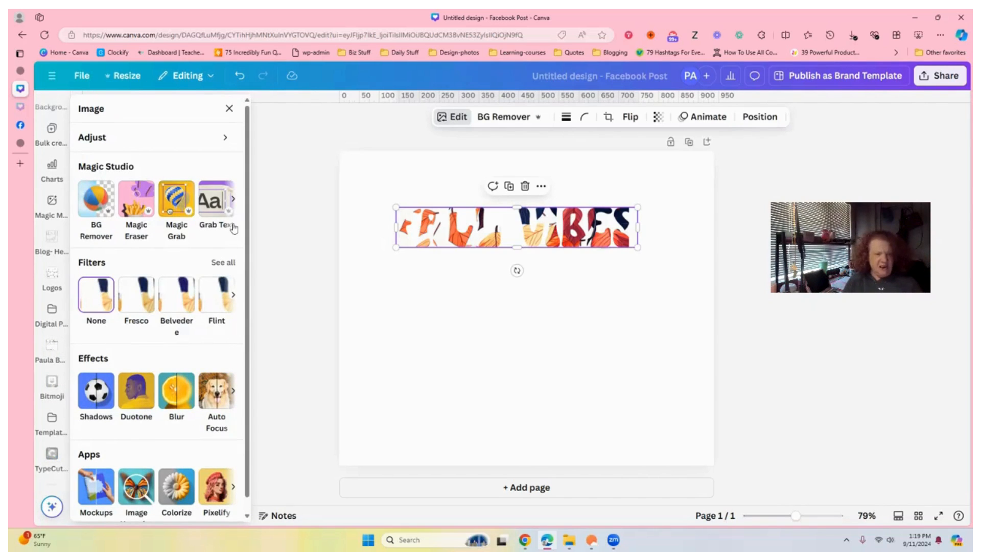
{"action": "scroll", "coordinate": [248, 212], "scroll_direction": "down", "scroll_amount": 1}
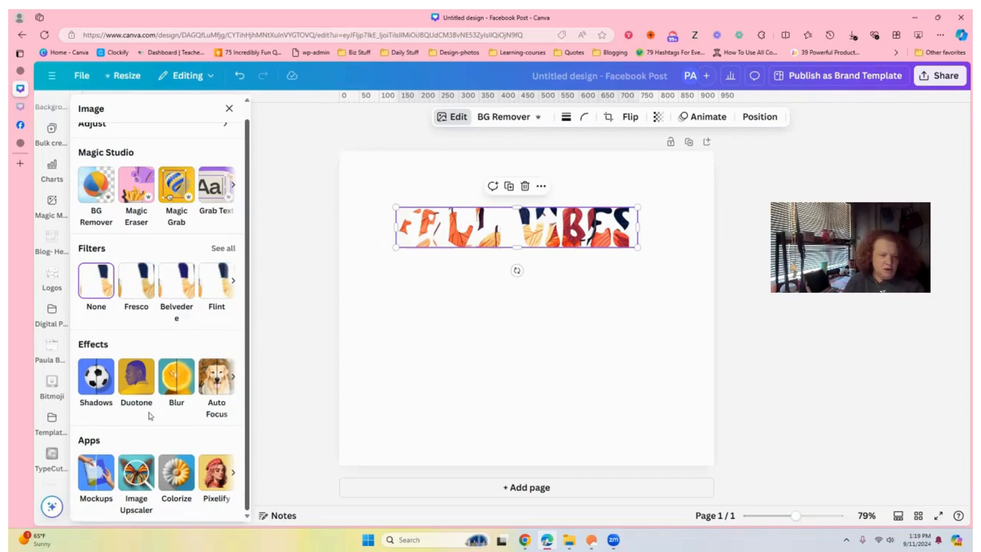
{"action": "left_click", "coordinate": [96, 376]}
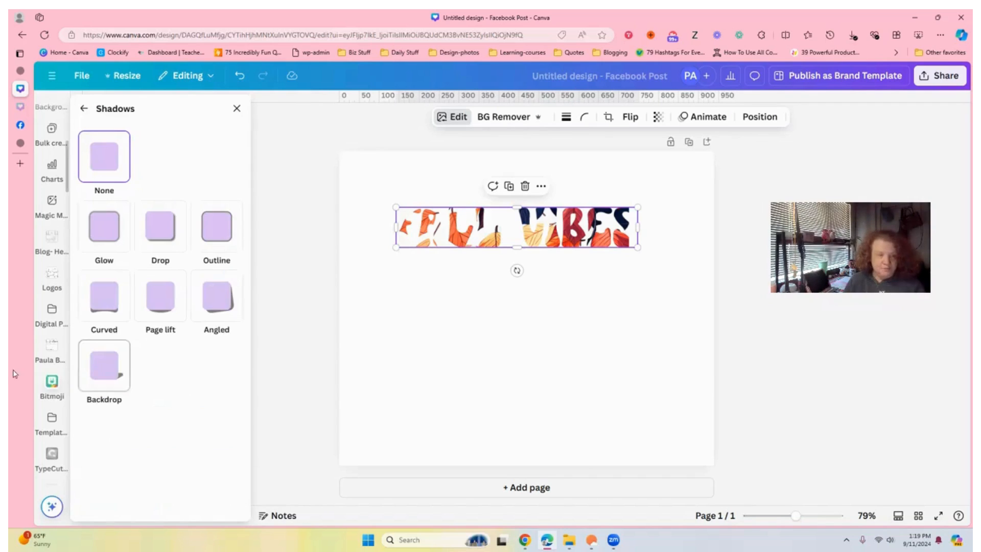
{"action": "left_click", "coordinate": [216, 241]}
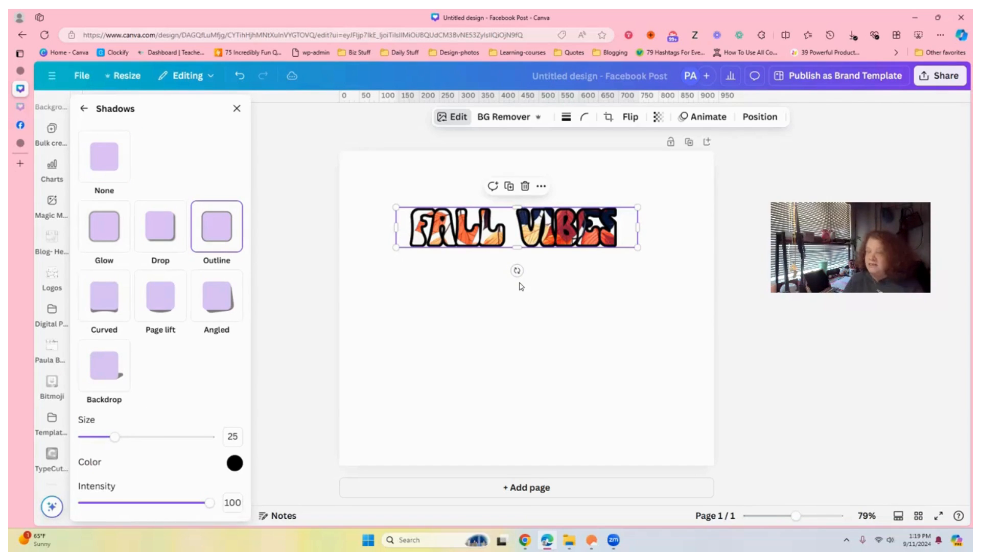
{"action": "left_click_drag", "start_coordinate": [114, 438], "coordinate": [92, 441]}
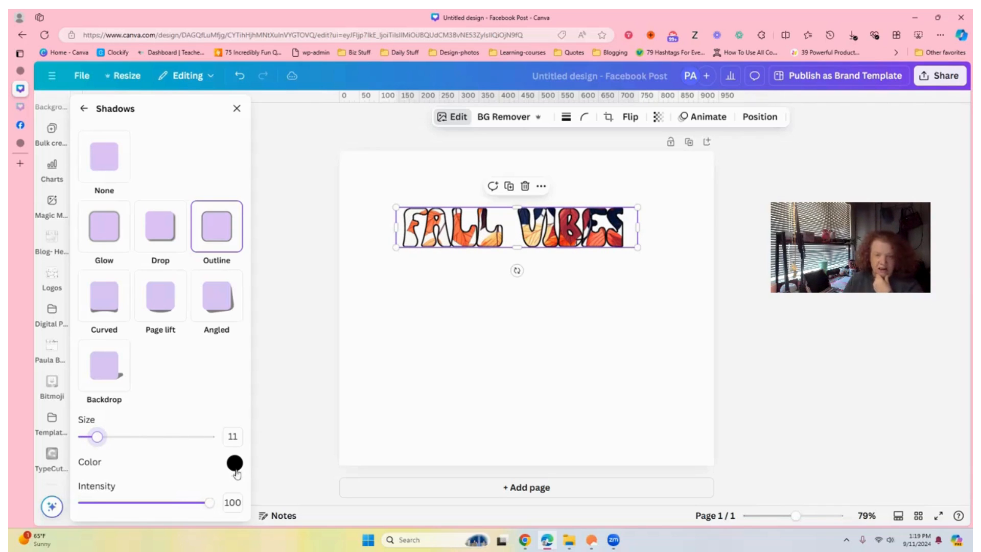
{"action": "mouse_move", "coordinate": [207, 508]}
{"action": "left_mouse_down"}
{"action": "mouse_move", "coordinate": [84, 506]}
{"action": "mouse_move", "coordinate": [196, 505]}
{"action": "left_mouse_up"}
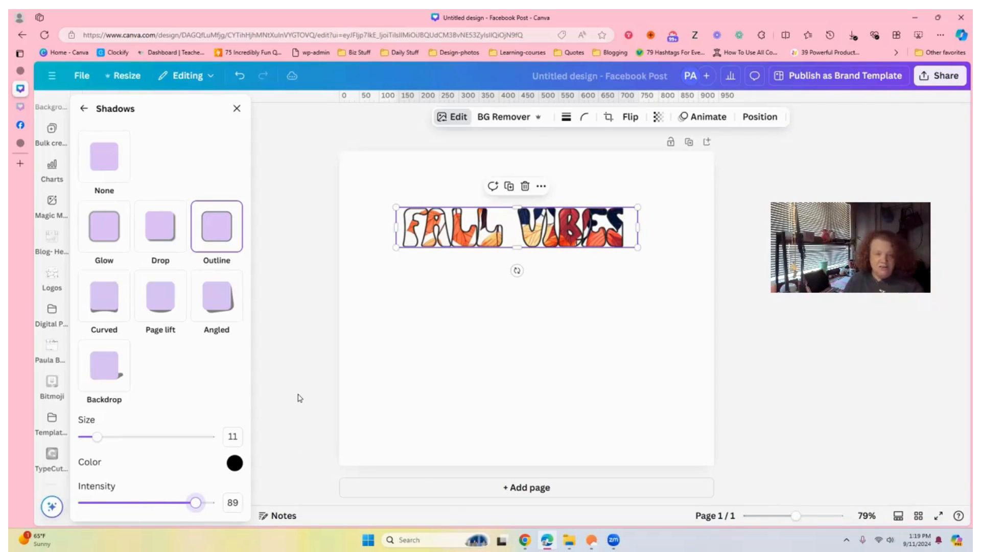
- Move the FALL VIBES lettering image up toward the upper-left area of the page
{"action": "left_click", "coordinate": [299, 376]}
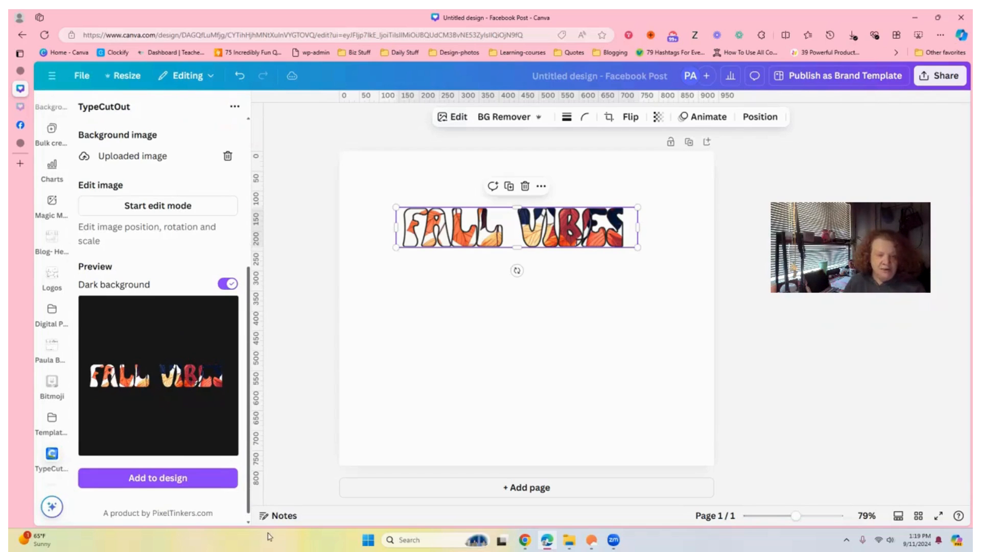
{"action": "mouse_move", "coordinate": [517, 248]}
{"action": "left_mouse_down"}
{"action": "mouse_move", "coordinate": [517, 210]}
{"action": "mouse_move", "coordinate": [519, 259]}
{"action": "mouse_move", "coordinate": [521, 245]}
{"action": "left_mouse_up"}
{"action": "left_click", "coordinate": [618, 175]}
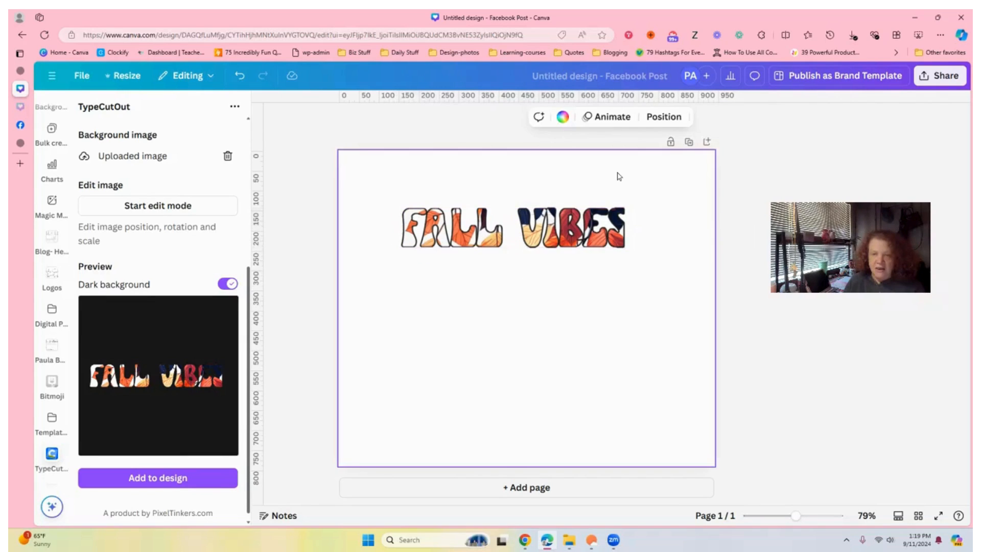
{"action": "left_click", "coordinate": [597, 229]}
{"action": "left_click_drag", "start_coordinate": [636, 229], "coordinate": [647, 229]}
{"action": "left_click_drag", "start_coordinate": [586, 229], "coordinate": [541, 207]}
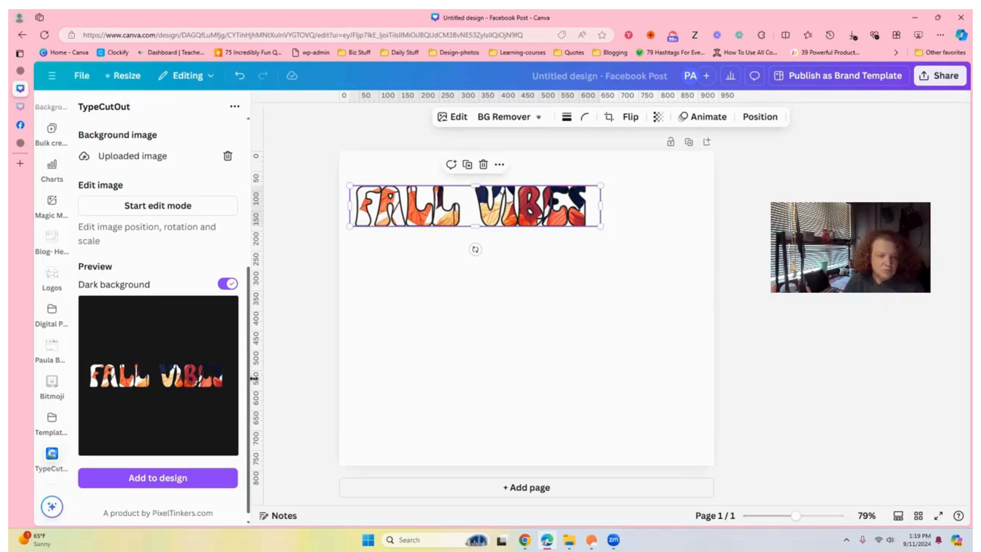
- Turn off the dark background for the TypeCutOut preview
{"action": "left_click_drag", "start_coordinate": [249, 406], "coordinate": [260, 345]}
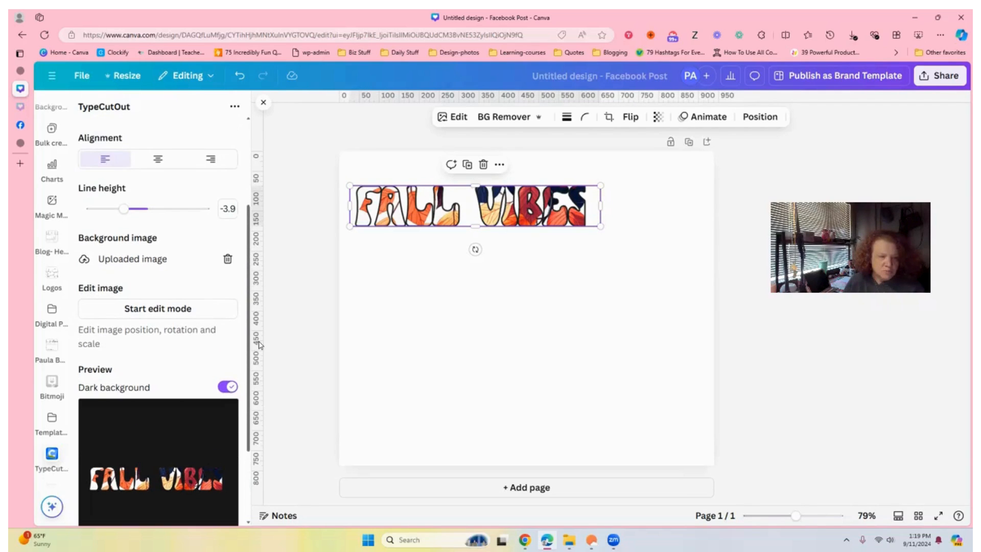
{"action": "scroll", "coordinate": [228, 375], "scroll_direction": "down", "scroll_amount": 3}
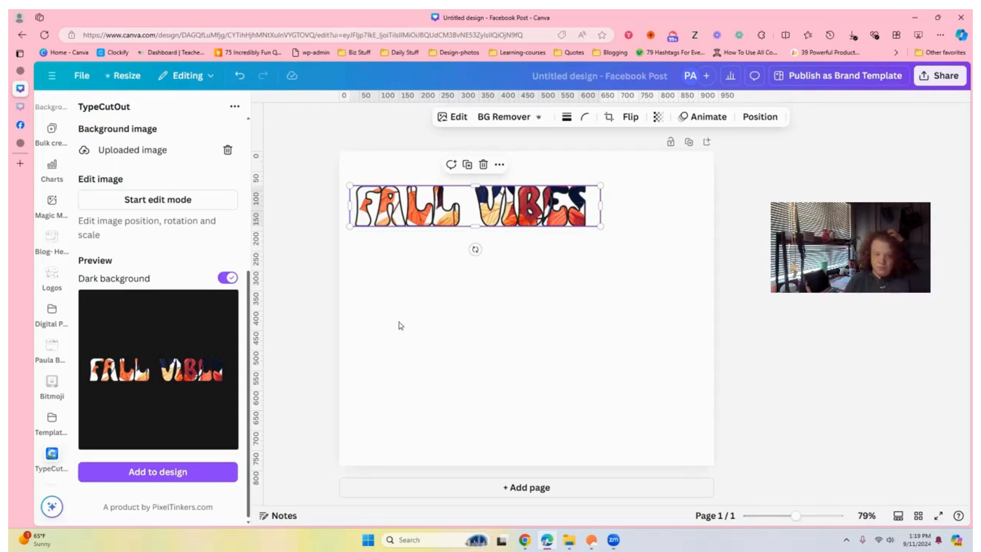
{"action": "left_click", "coordinate": [228, 278]}
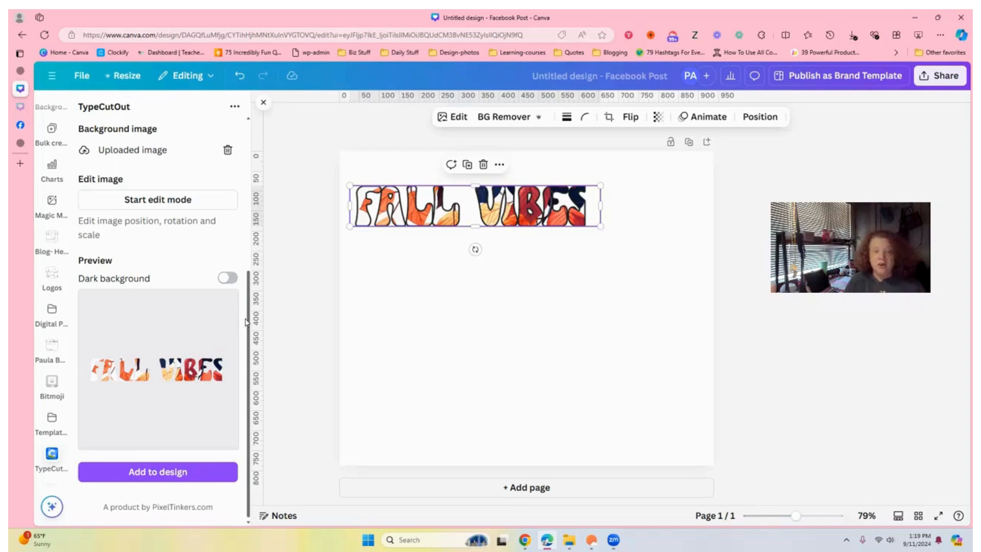
- Split the main text into two lines, Fall and Vibes
{"action": "left_click_drag", "start_coordinate": [248, 314], "coordinate": [253, 159]}
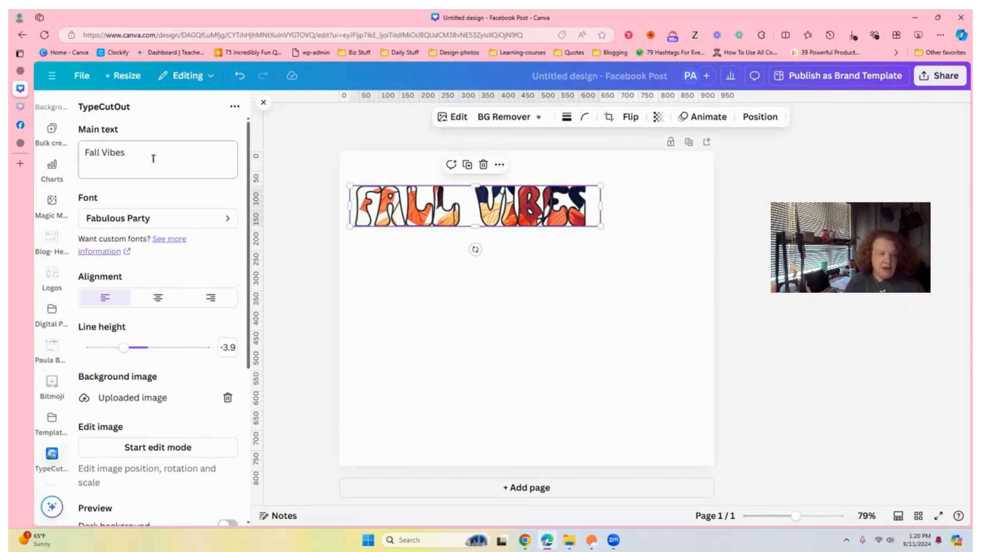
{"action": "left_click", "coordinate": [103, 158]}
{"action": "key", "text": "Return"}
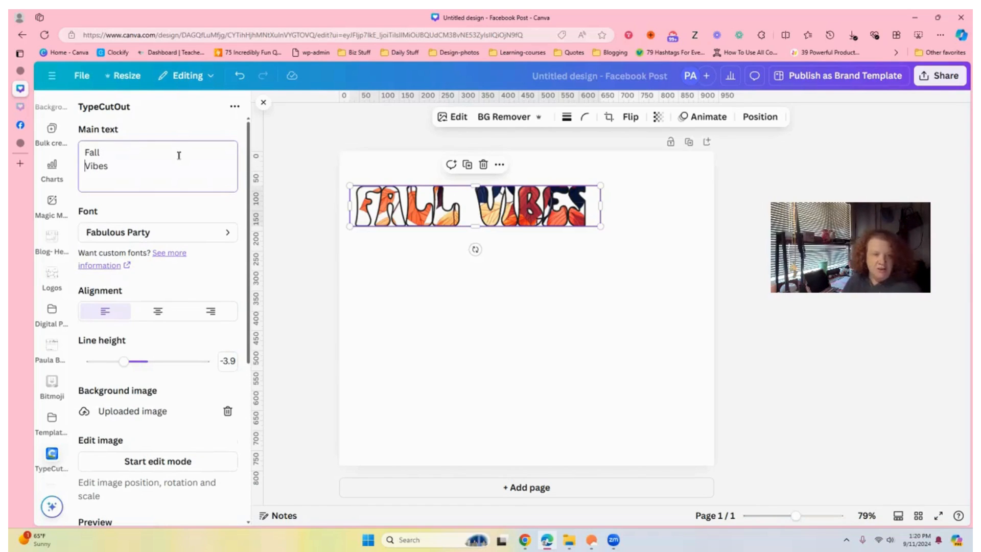
- Change the cutout text font to Accelerator
{"action": "left_click", "coordinate": [227, 241]}
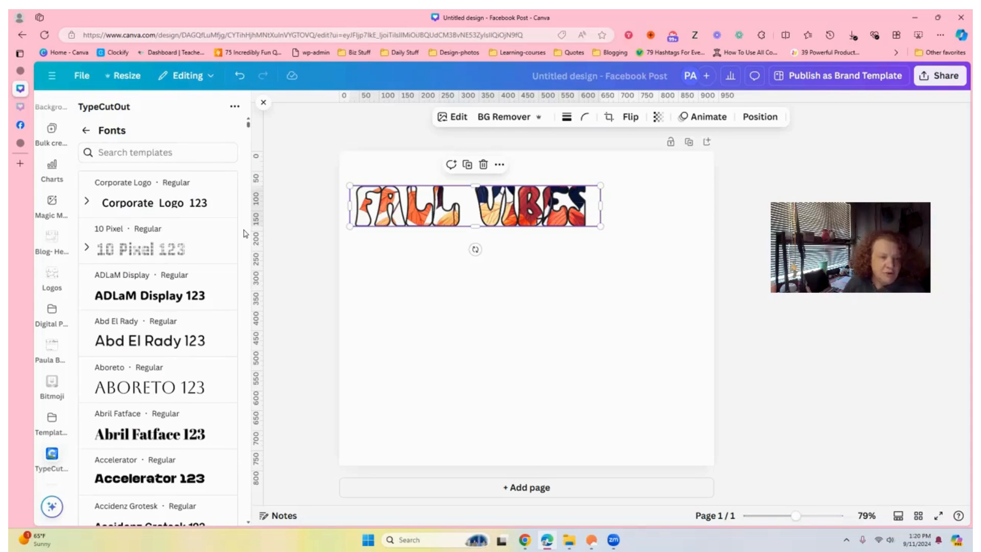
{"action": "left_click", "coordinate": [171, 487]}
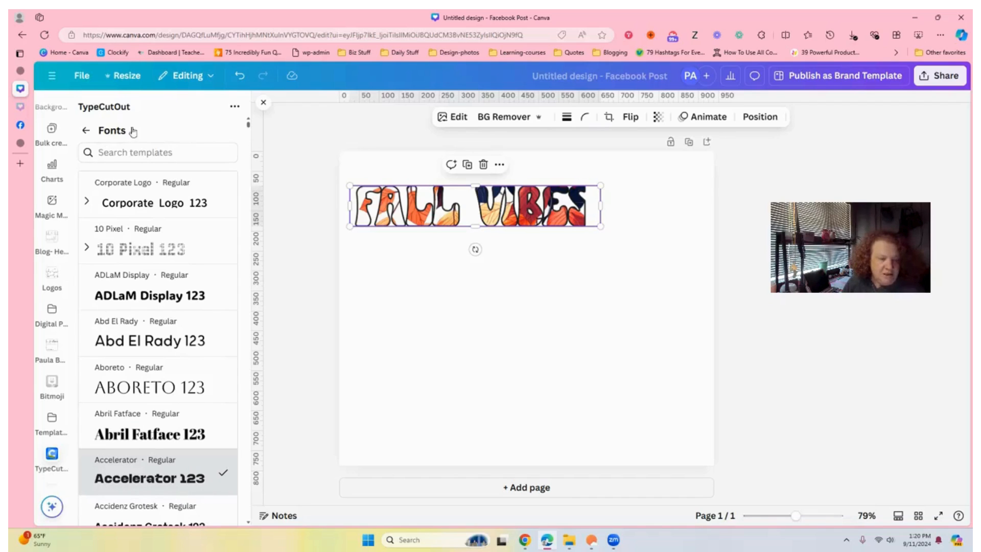
{"action": "left_click", "coordinate": [87, 132]}
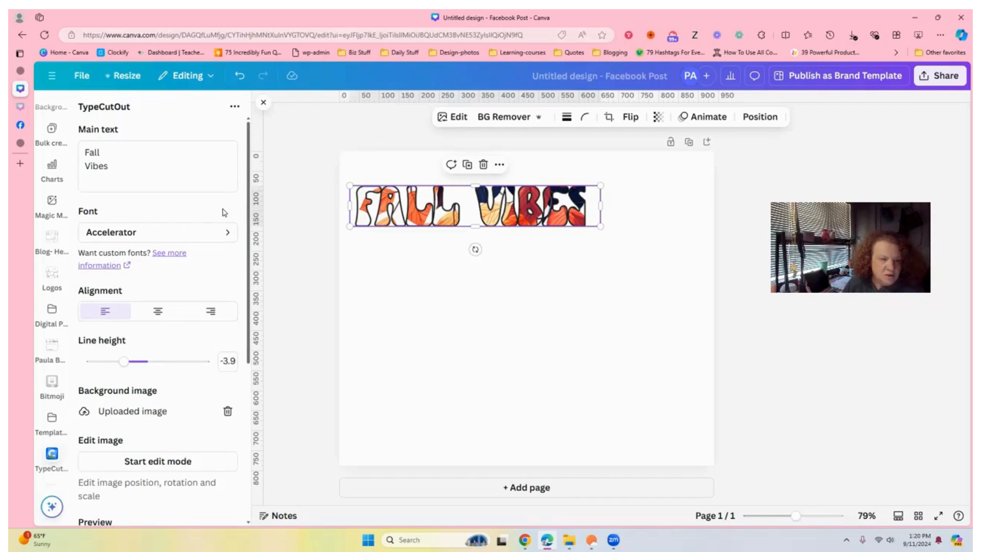
- Set the cutout text's line height to -1.1
{"action": "left_click_drag", "start_coordinate": [252, 207], "coordinate": [247, 341]}
{"action": "mouse_move", "coordinate": [123, 154]}
{"action": "left_mouse_down"}
{"action": "mouse_move", "coordinate": [154, 159]}
{"action": "mouse_move", "coordinate": [142, 160]}
{"action": "left_mouse_up"}
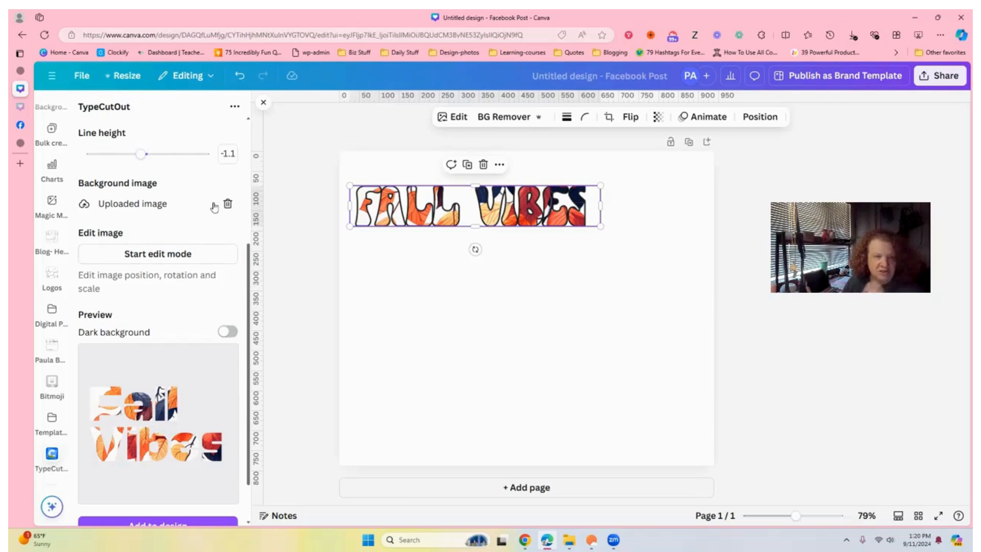
- Replace the background image with the sunflowers summer flowers PNG from the Downloads folder
{"action": "left_click", "coordinate": [227, 205]}
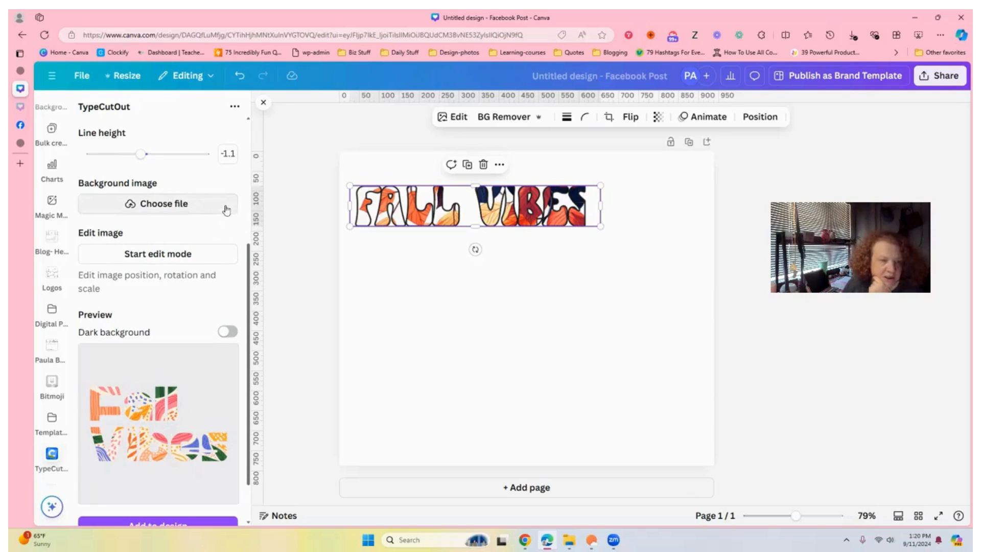
{"action": "left_click", "coordinate": [183, 204]}
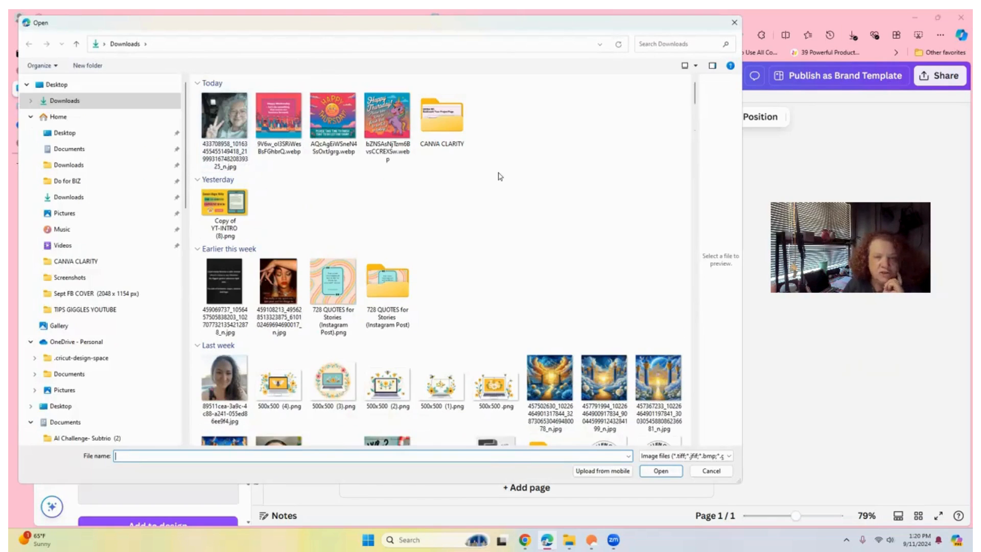
{"action": "left_click_drag", "start_coordinate": [695, 95], "coordinate": [706, 294]}
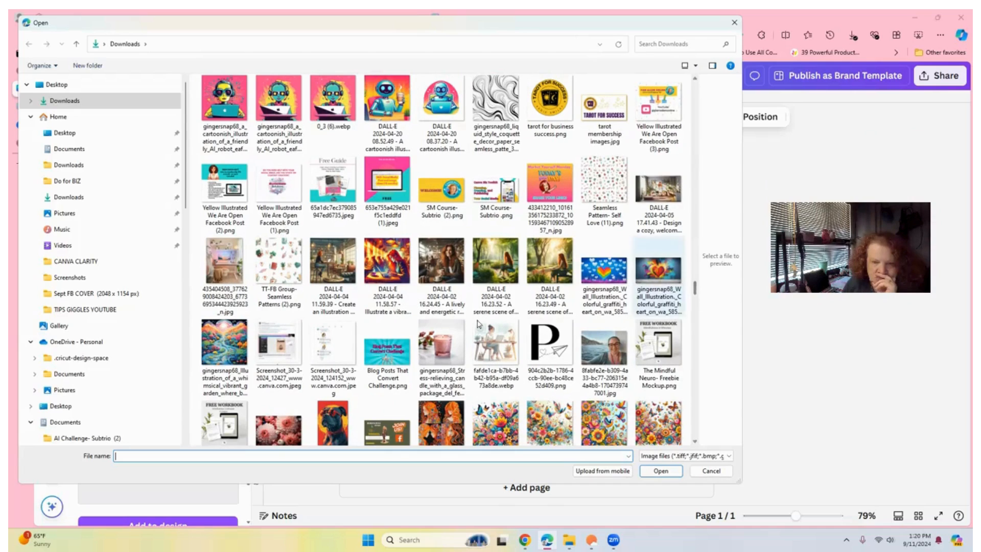
{"action": "left_click", "coordinate": [696, 301]}
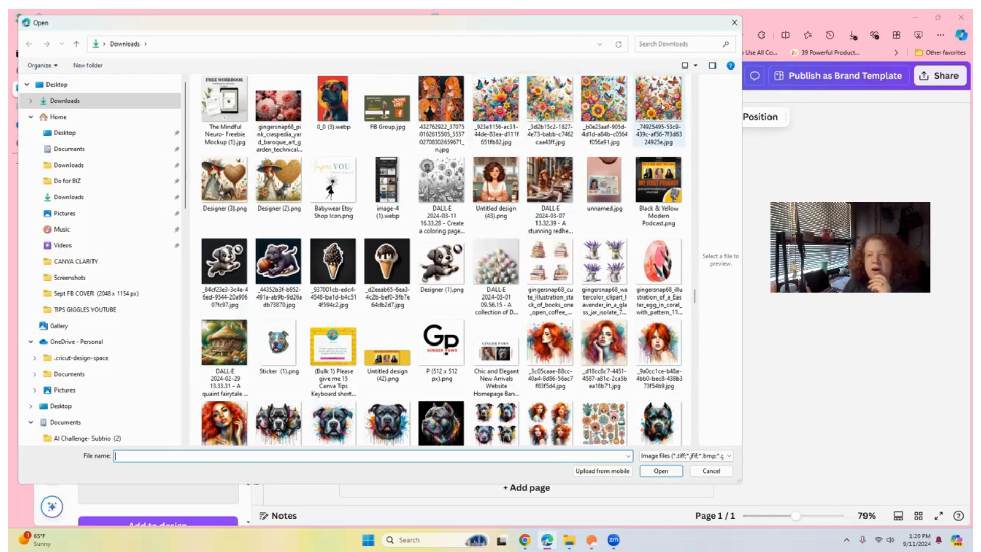
{"action": "left_click_drag", "start_coordinate": [695, 298], "coordinate": [709, 236]}
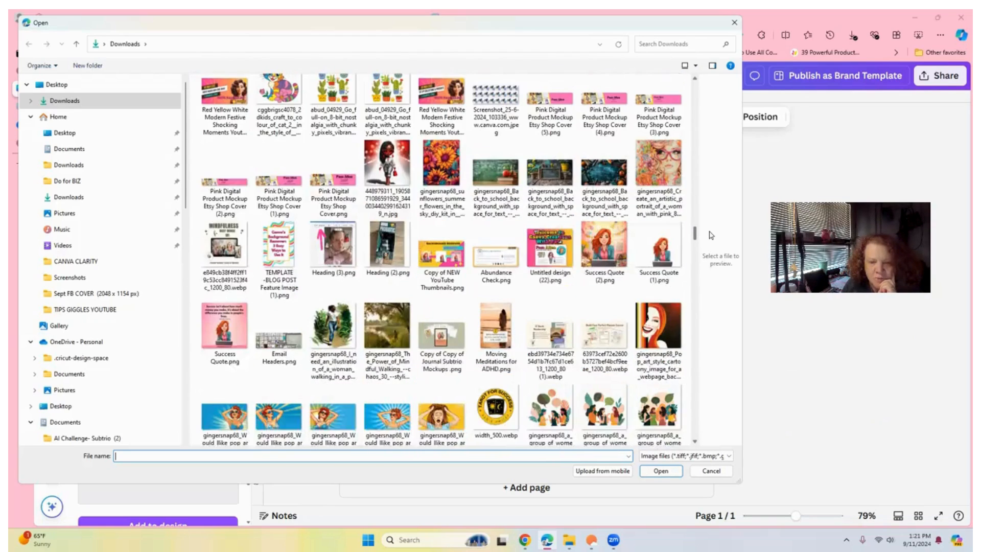
{"action": "left_click", "coordinate": [450, 178]}
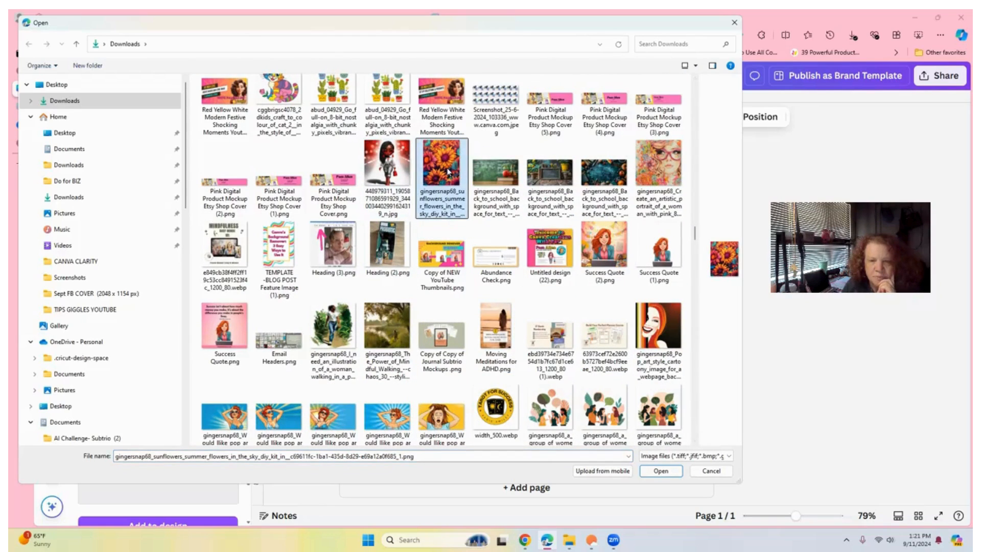
{"action": "double_click", "coordinate": [448, 172]}
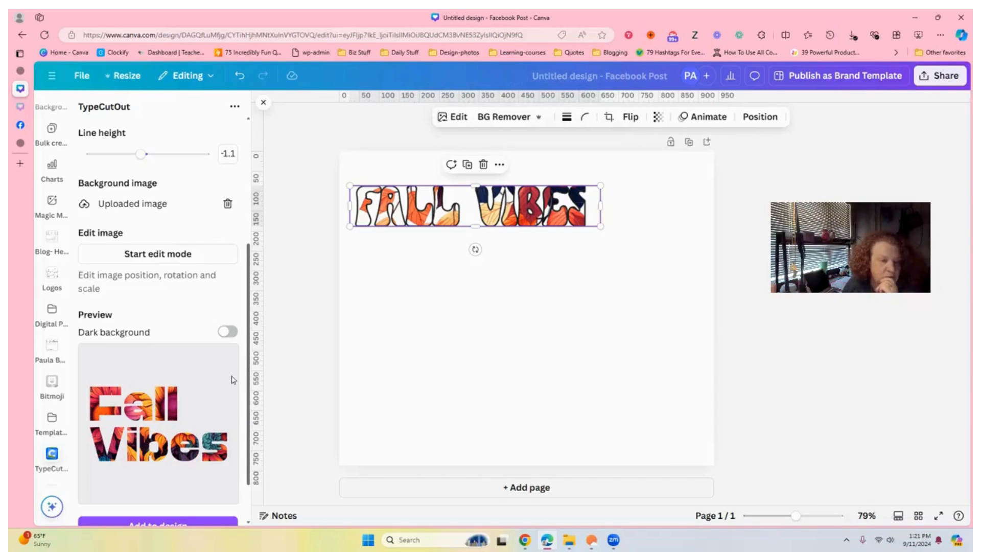
- Reposition the sunflower background inside the lettering in edit mode and finish editing
{"action": "scroll", "coordinate": [250, 383], "scroll_direction": "down", "scroll_amount": 2}
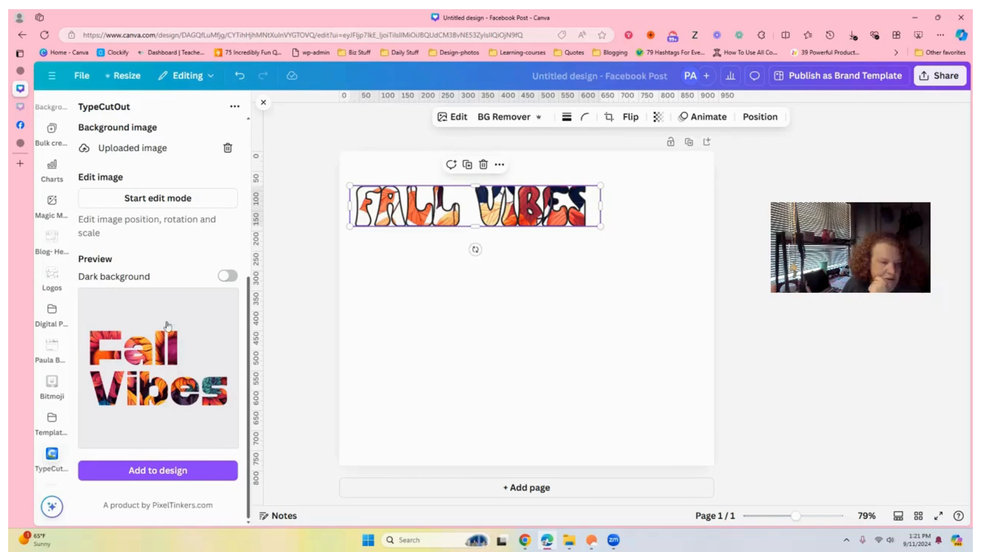
{"action": "left_click", "coordinate": [186, 200]}
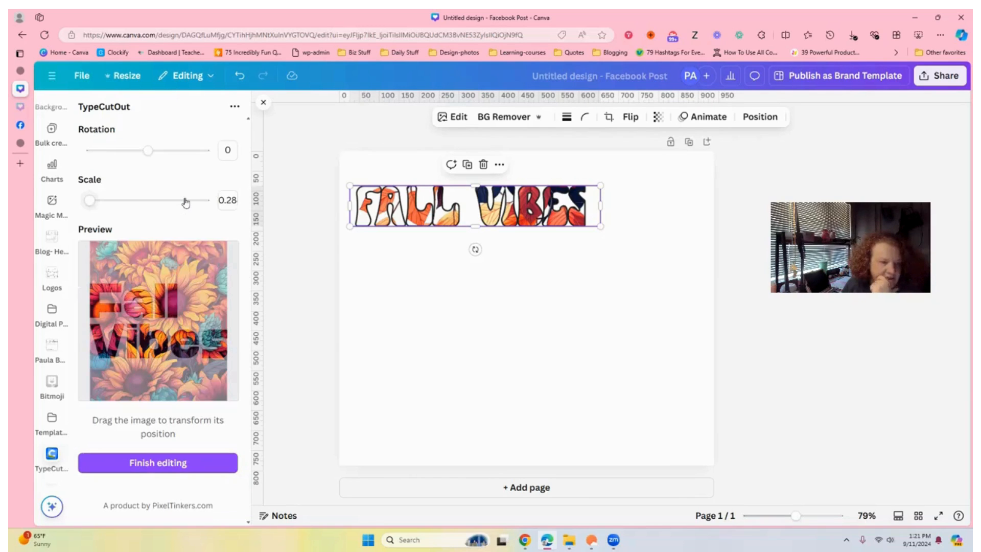
{"action": "left_click_drag", "start_coordinate": [164, 308], "coordinate": [159, 356]}
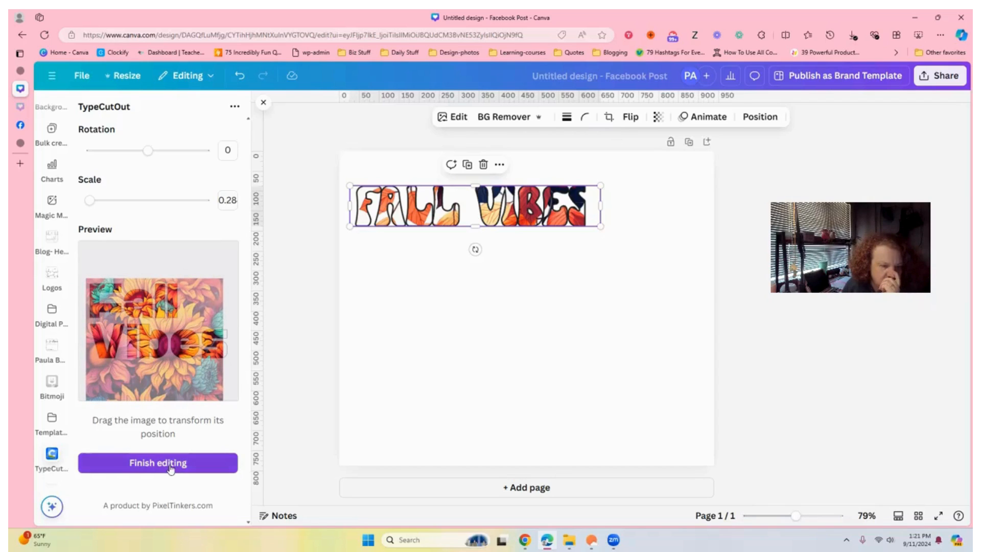
{"action": "left_click", "coordinate": [188, 457]}
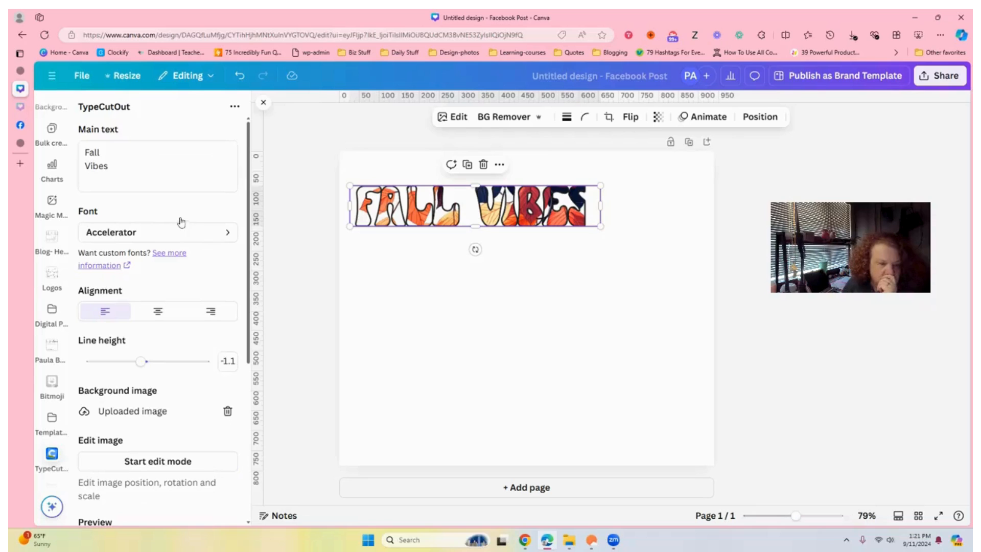
- Add the two-line Fall Vibes cutout to the design and place it below the first lettering
{"action": "left_click_drag", "start_coordinate": [249, 241], "coordinate": [257, 429]}
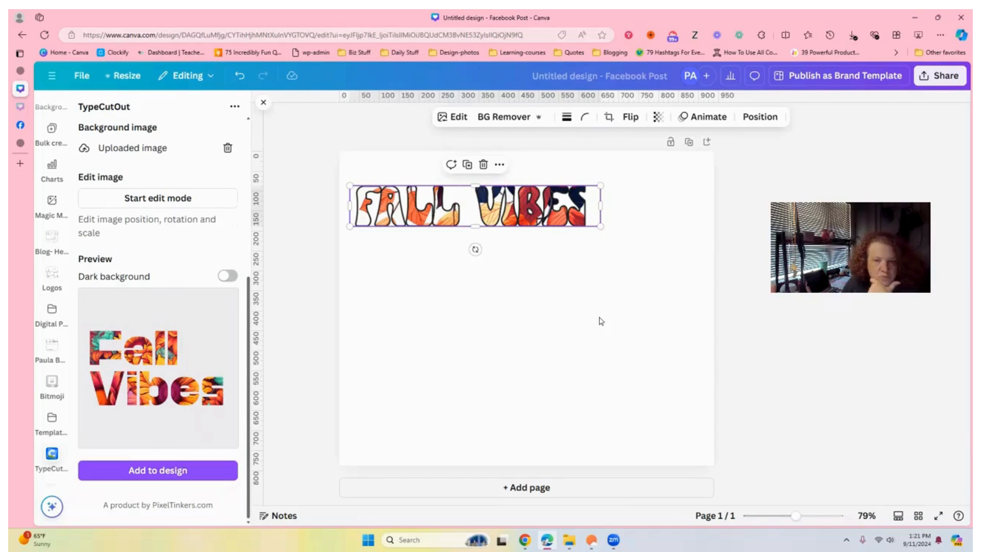
{"action": "left_click_drag", "start_coordinate": [552, 300], "coordinate": [454, 275]}
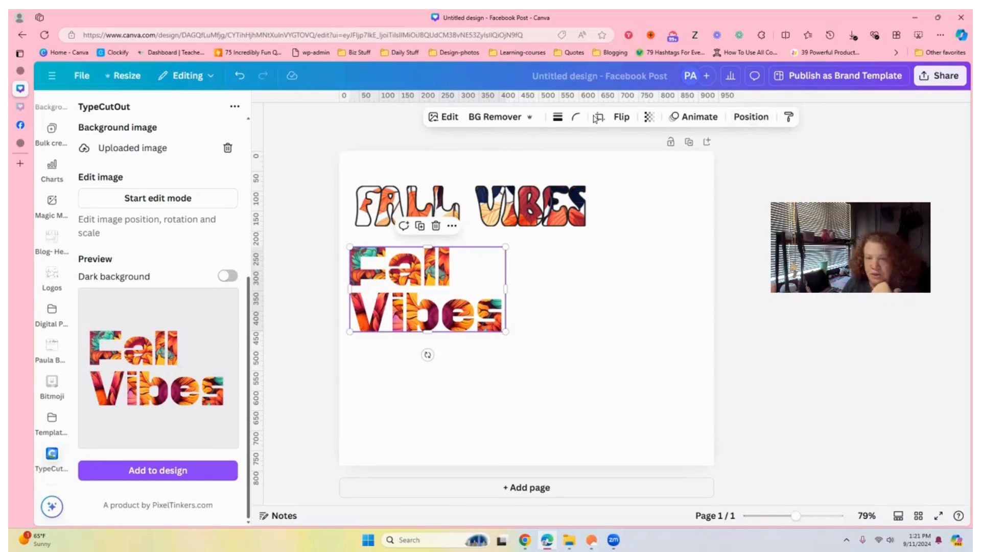
- Apply an Outline shadow with size 24 to the new two-line lettering image
{"action": "left_click", "coordinate": [444, 114]}
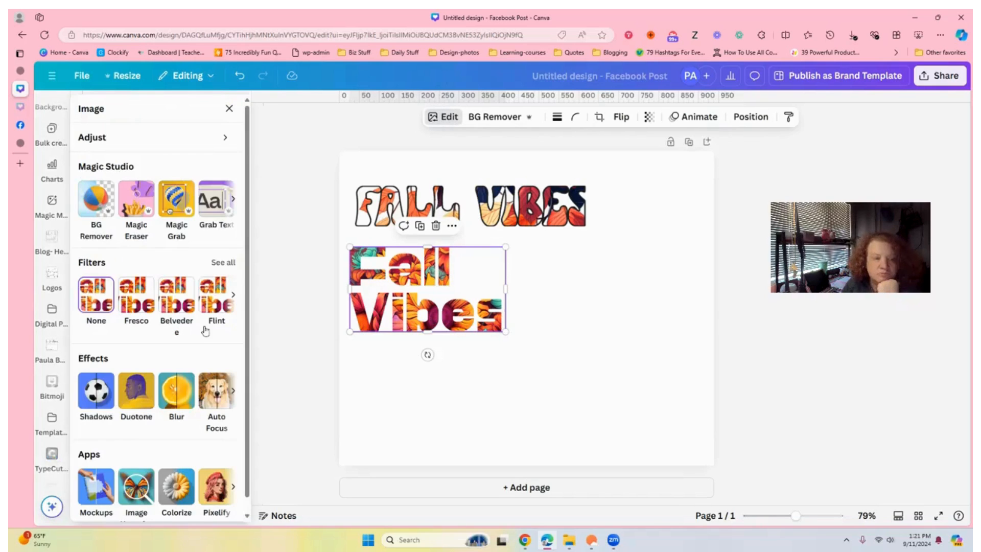
{"action": "left_click", "coordinate": [99, 409]}
{"action": "left_click", "coordinate": [231, 216]}
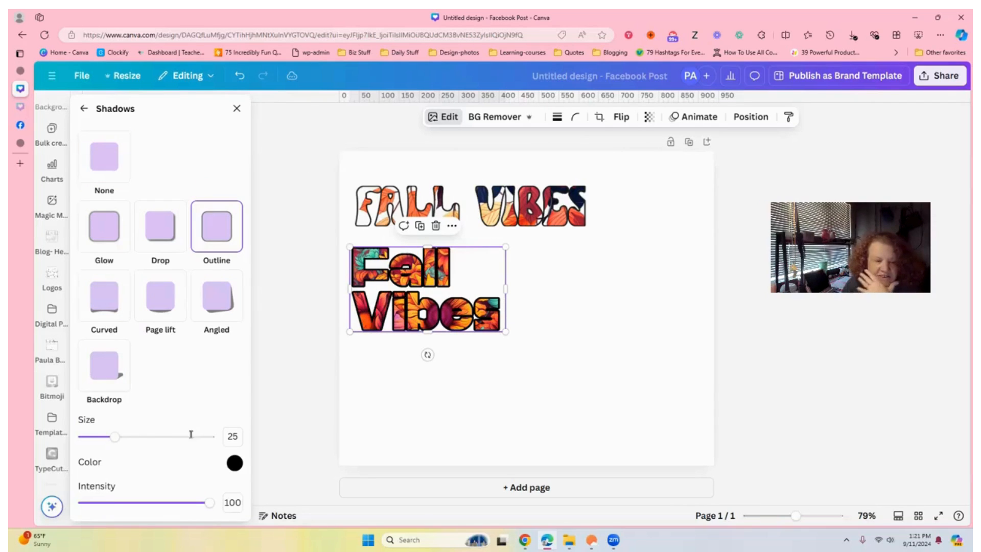
{"action": "mouse_move", "coordinate": [119, 439]}
{"action": "left_mouse_down"}
{"action": "mouse_move", "coordinate": [245, 445]}
{"action": "mouse_move", "coordinate": [64, 442]}
{"action": "mouse_move", "coordinate": [113, 443]}
{"action": "left_mouse_up"}
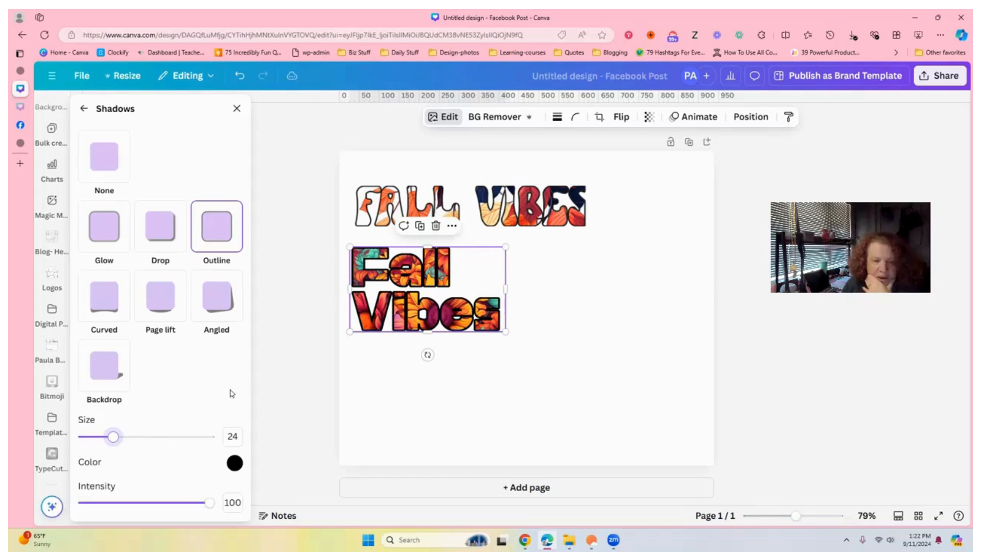
- Adjust the lettering positions, nudging the two-line Fall Vibes image slightly to the right
{"action": "left_click", "coordinate": [721, 303]}
{"action": "left_click", "coordinate": [666, 274]}
{"action": "left_click", "coordinate": [496, 175]}
{"action": "left_click_drag", "start_coordinate": [408, 298], "coordinate": [429, 294]}
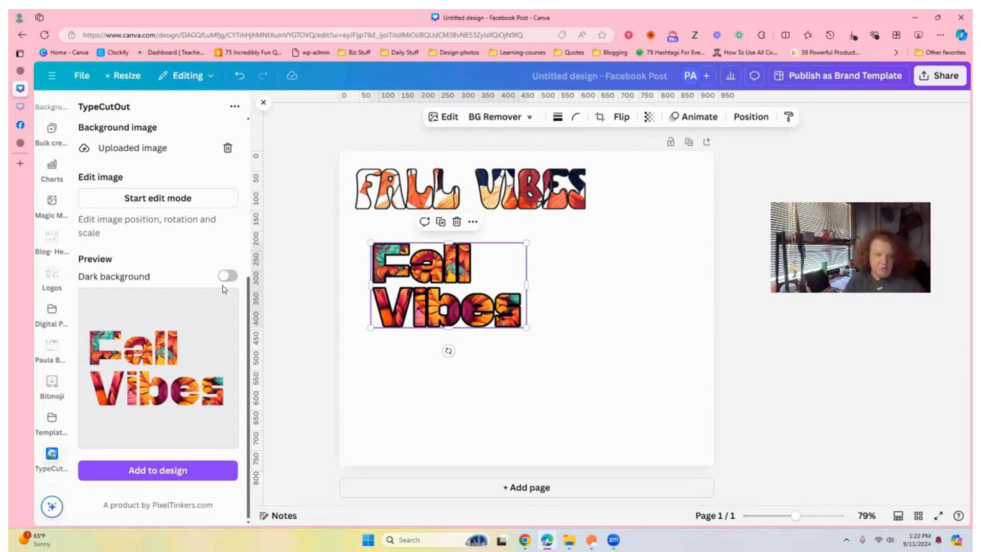
{"action": "scroll", "coordinate": [227, 227], "scroll_direction": "up", "scroll_amount": 4}
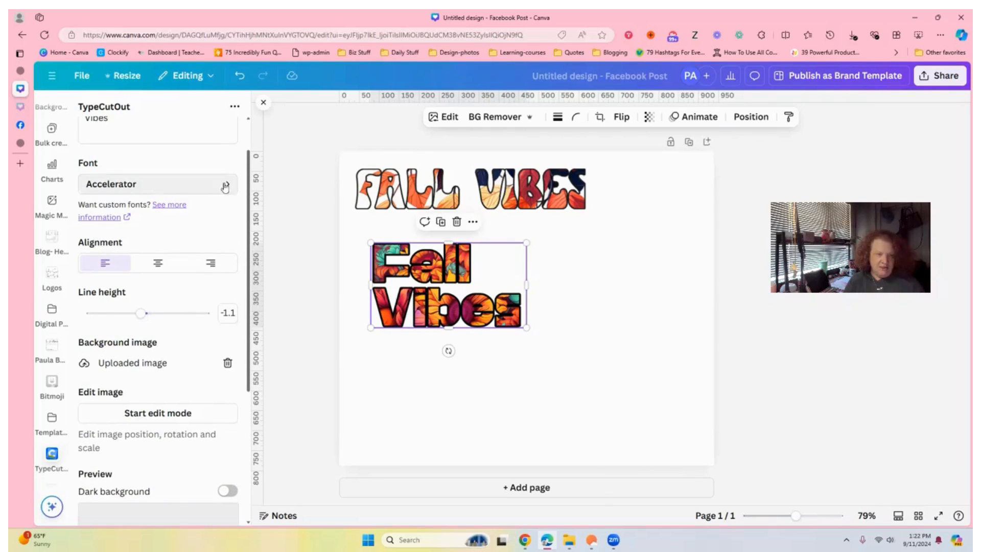
{"action": "left_click_drag", "start_coordinate": [248, 204], "coordinate": [252, 345]}
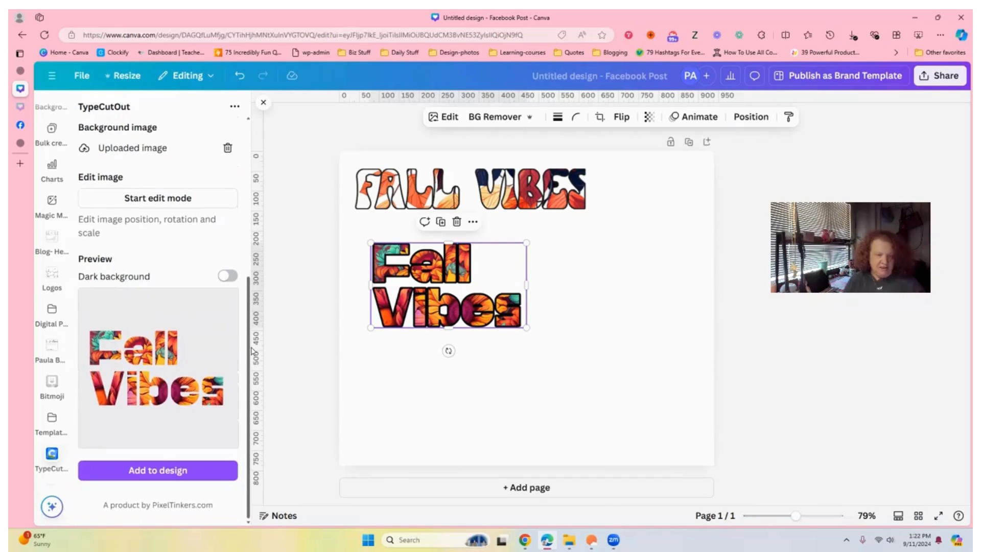